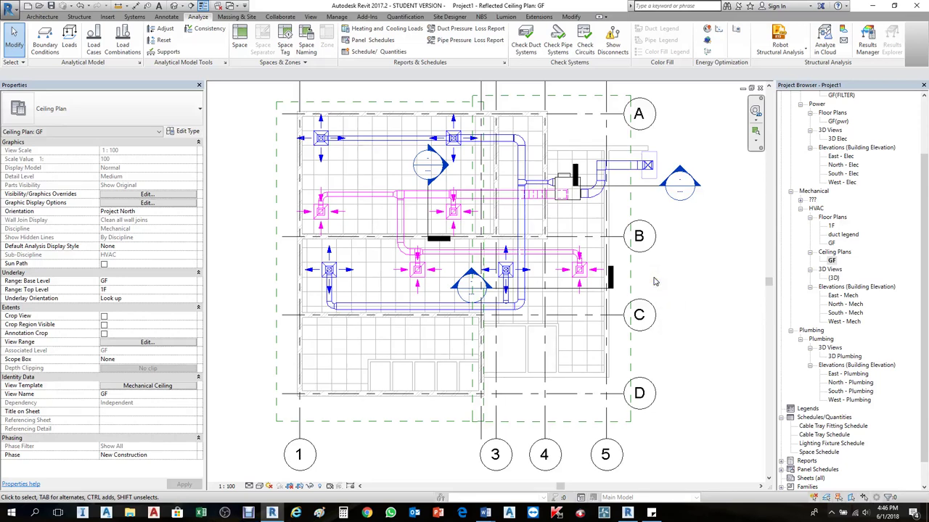
# Step: Zoom out on the GF ceiling plan and bring up the Collaborate tab's Interference Check options
pyautogui.scroll(-1, 394, 356)
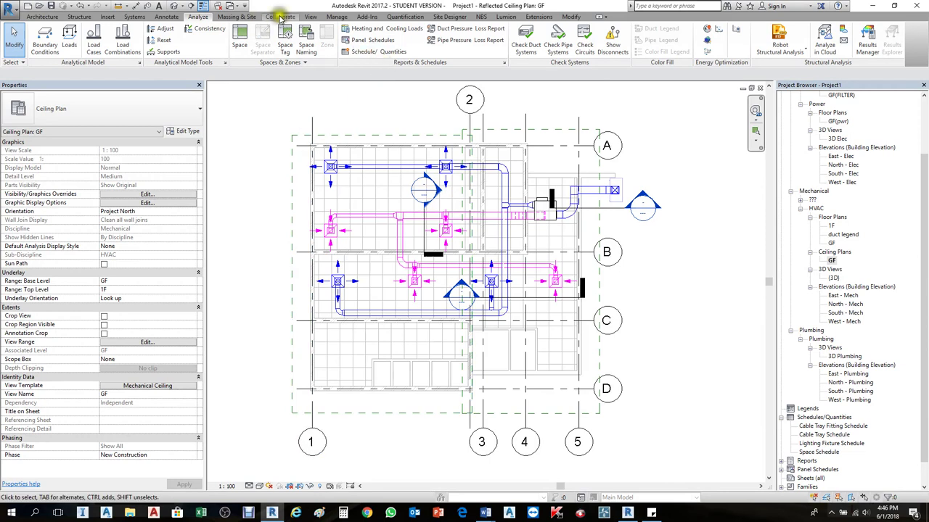
pyautogui.click(280, 17)
pyautogui.click(629, 47)
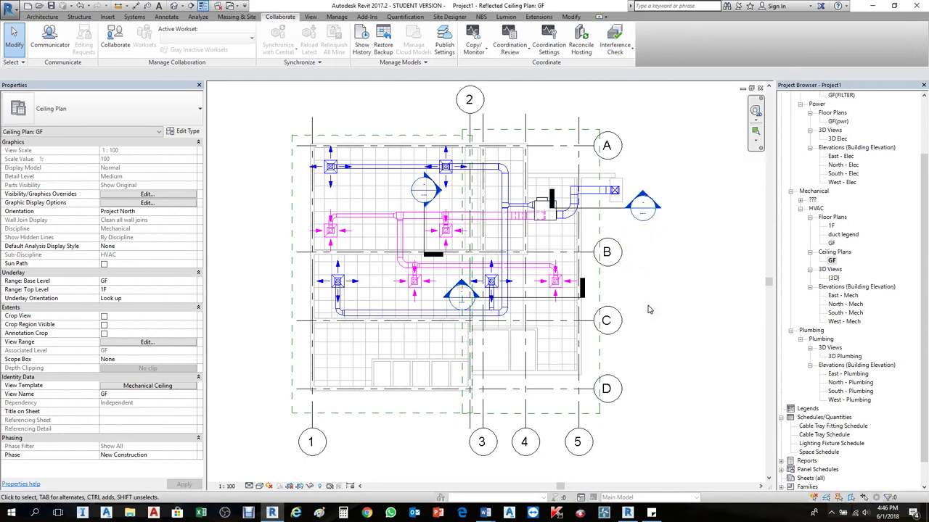
# Step: Clear the window-selected ducts and terminals, then start a new Interference Check
pyautogui.moveTo(269, 129); pyautogui.dragTo(631, 251)
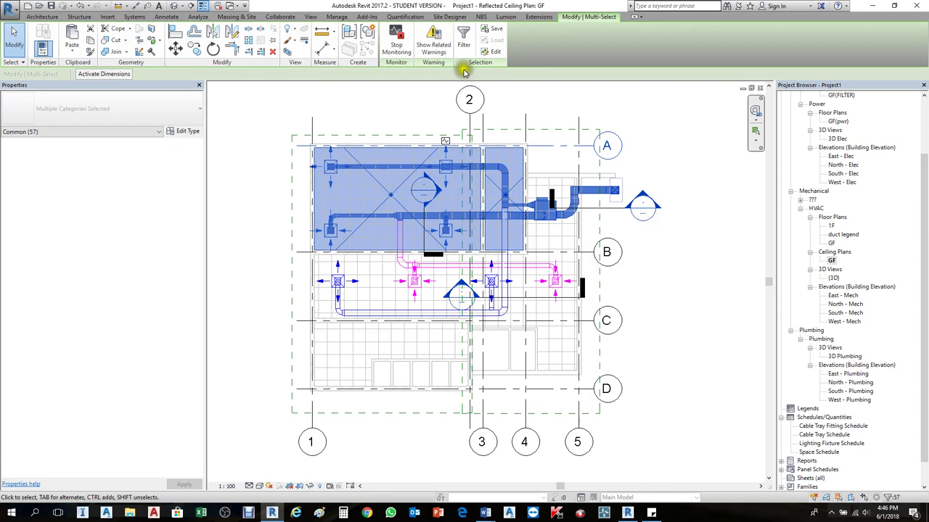
pyautogui.click(280, 17)
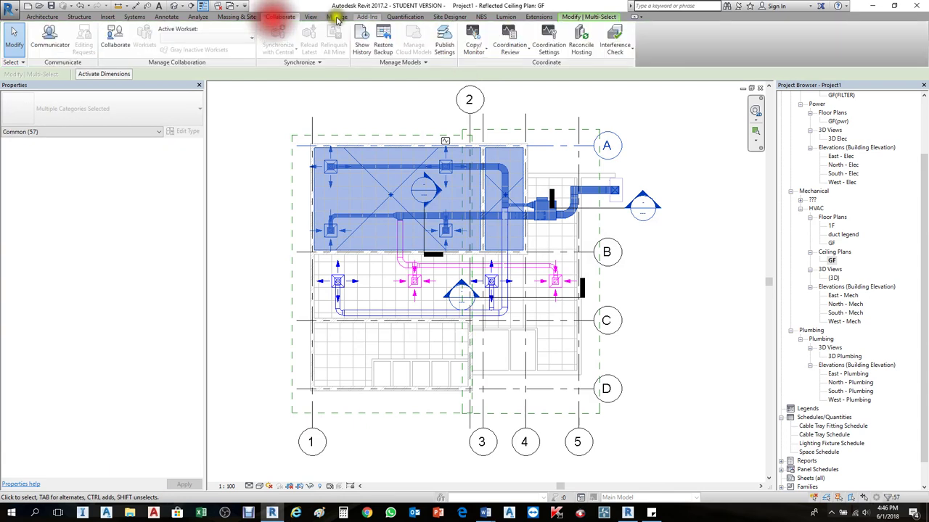
pyautogui.click(615, 40)
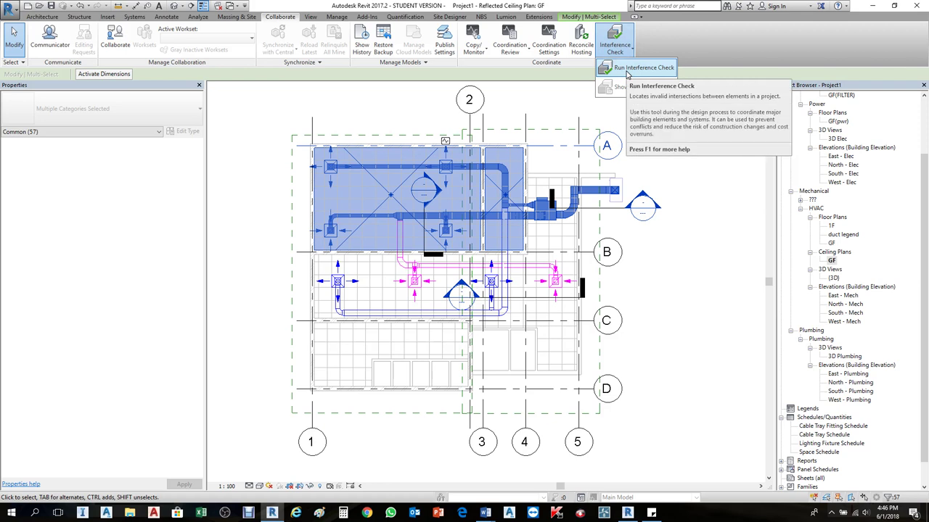
pyautogui.click(636, 201)
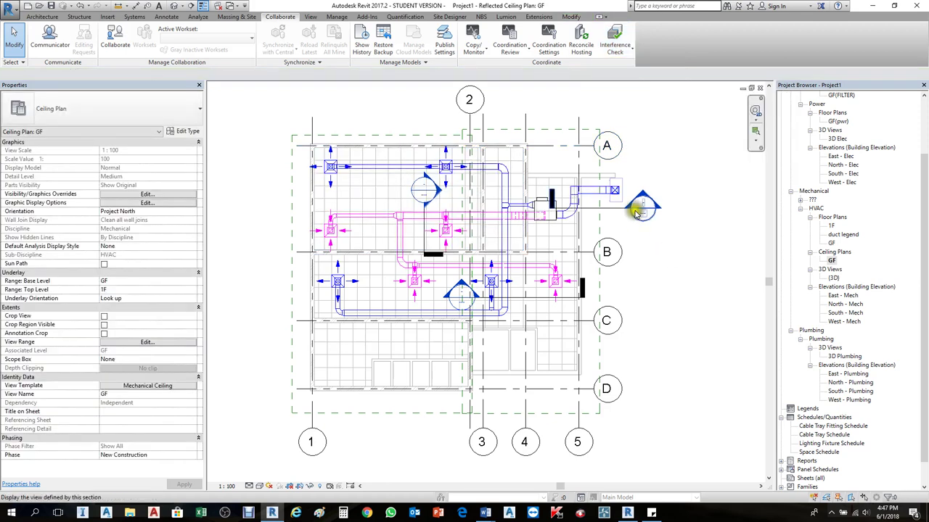
pyautogui.click(615, 45)
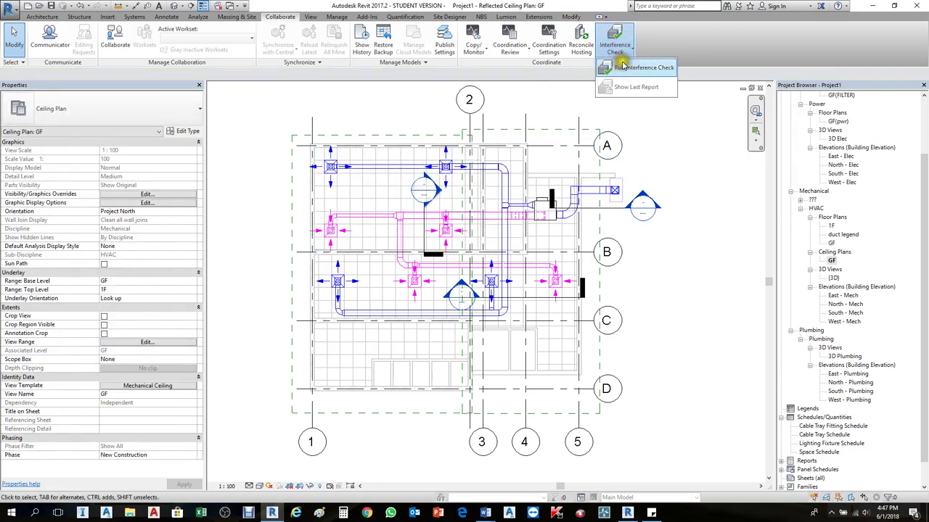
pyautogui.click(618, 63)
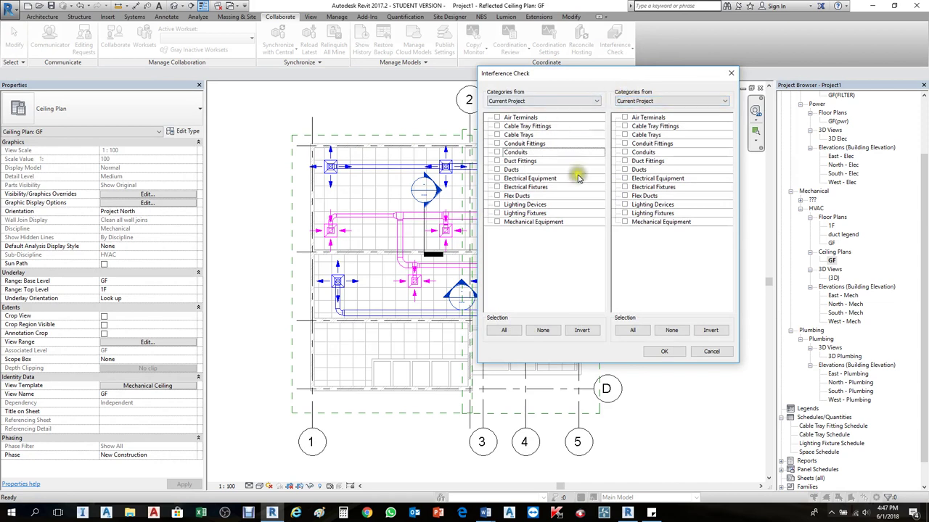
# Step: Keep Current Project as the category source on both sides of the Interference Check dialog
pyautogui.moveTo(600, 78); pyautogui.dragTo(612, 110)
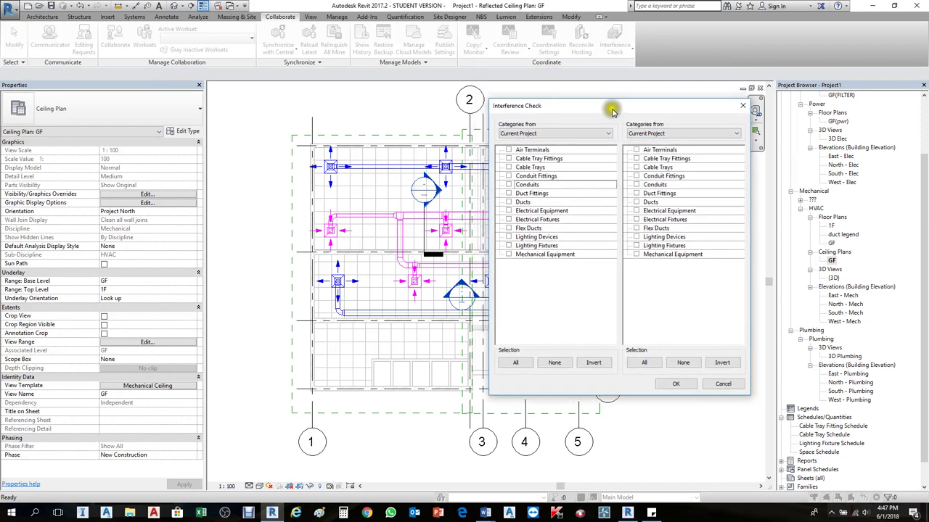
pyautogui.click(560, 135)
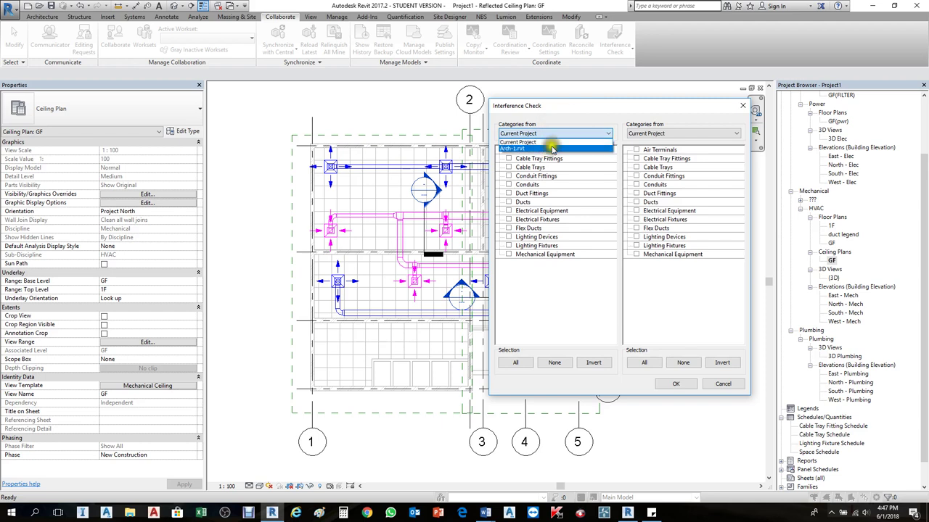
pyautogui.click(569, 105)
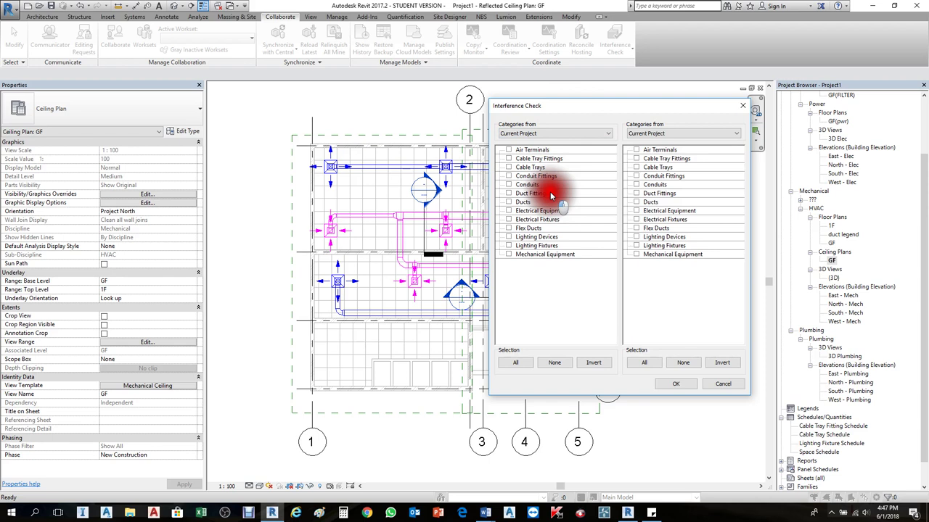
pyautogui.click(555, 133)
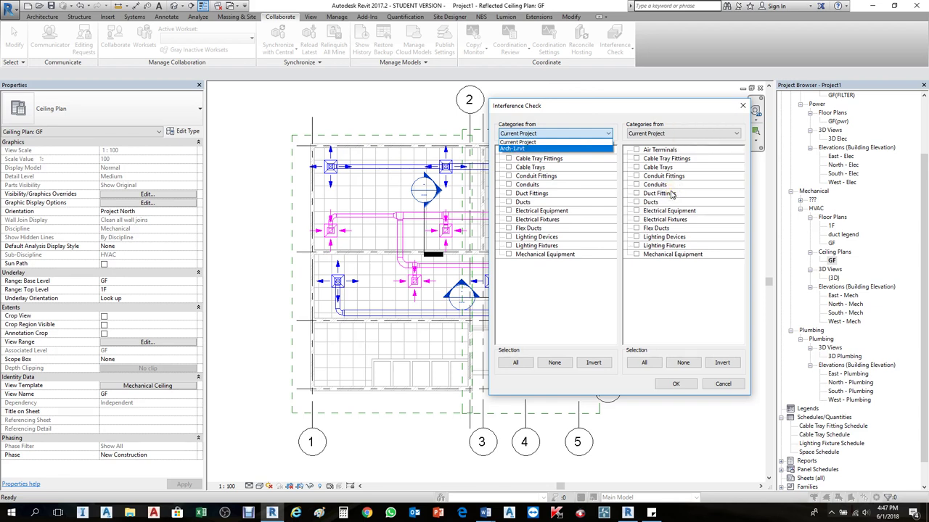
pyautogui.click(560, 133)
pyautogui.click(549, 135)
pyautogui.click(549, 142)
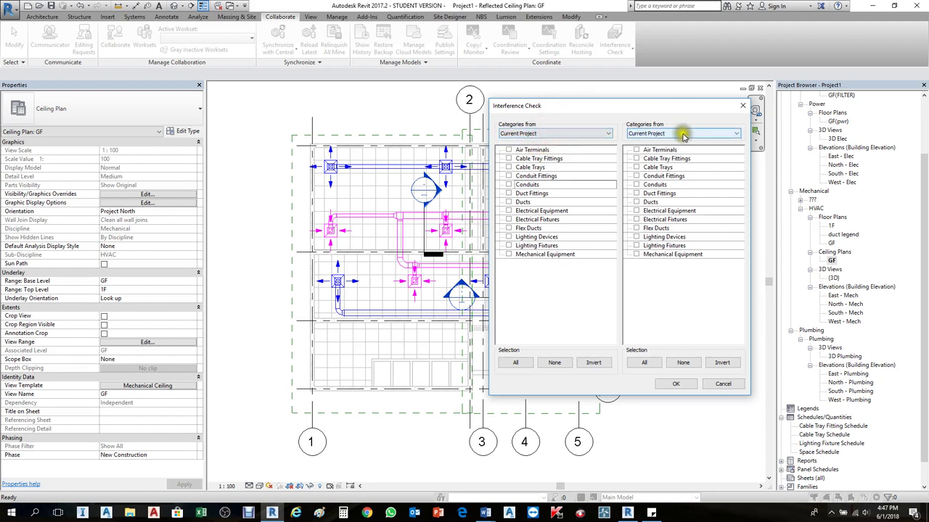
pyautogui.click(682, 133)
pyautogui.click(676, 144)
# Step: Tick Air Terminals on the left and Lighting Fixtures on the right, then run the check
pyautogui.click(599, 167)
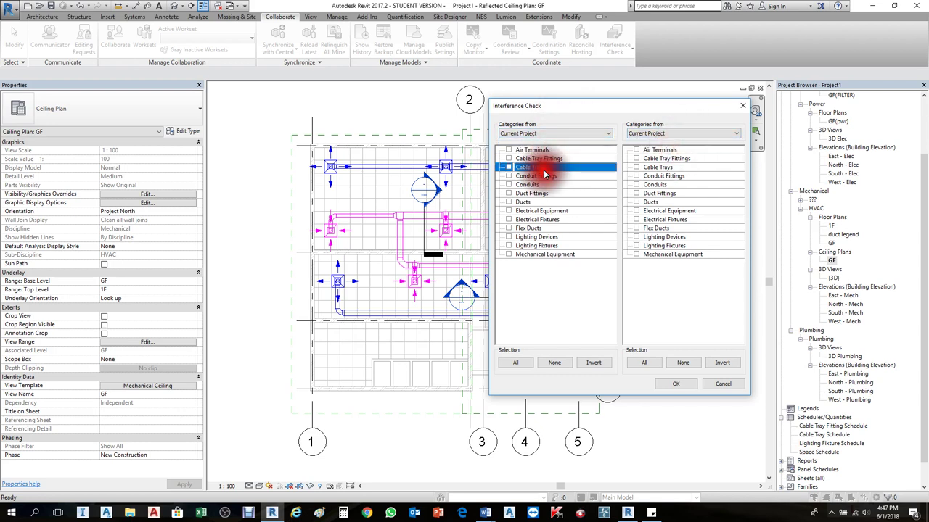
pyautogui.click(694, 168)
pyautogui.click(551, 193)
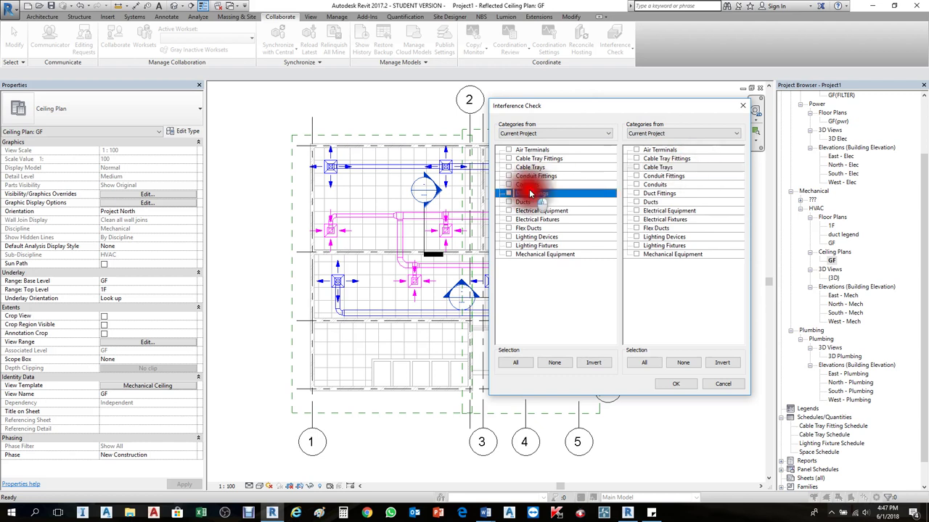
pyautogui.click(705, 175)
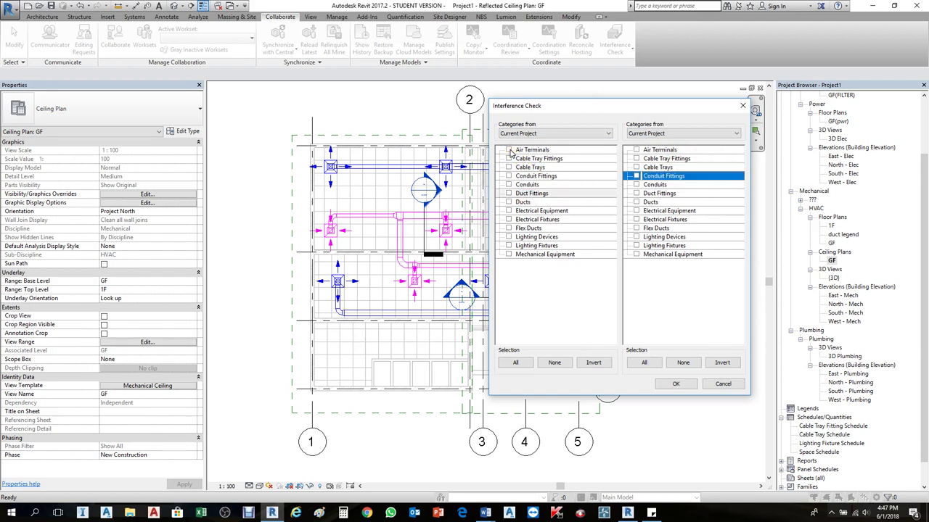
pyautogui.click(509, 150)
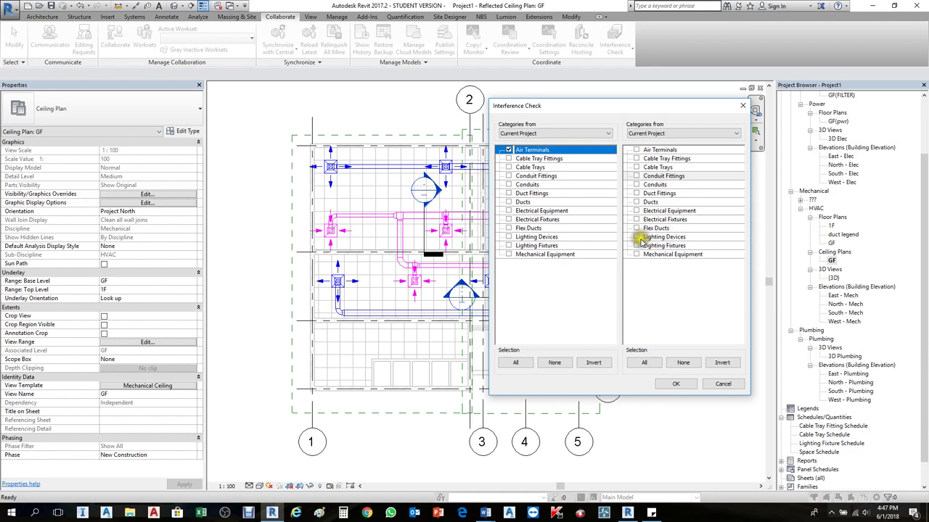
pyautogui.click(637, 246)
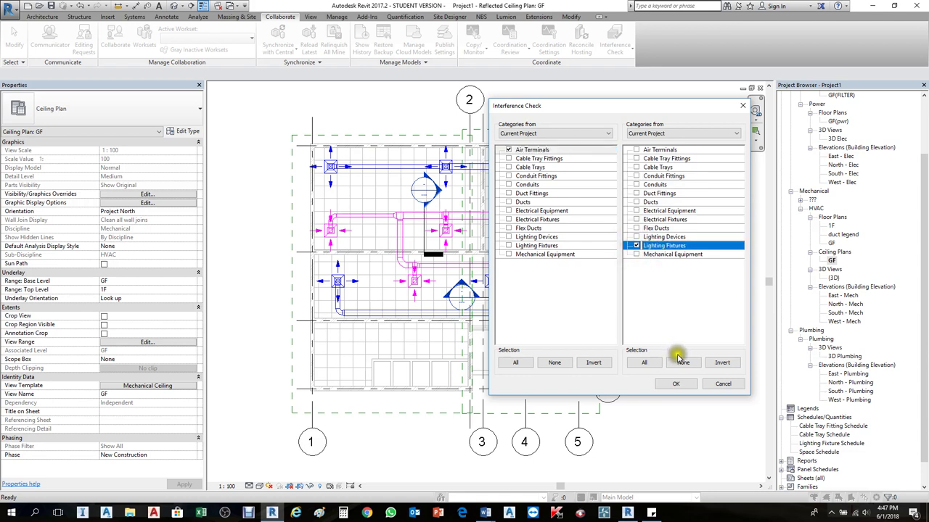
pyautogui.click(682, 385)
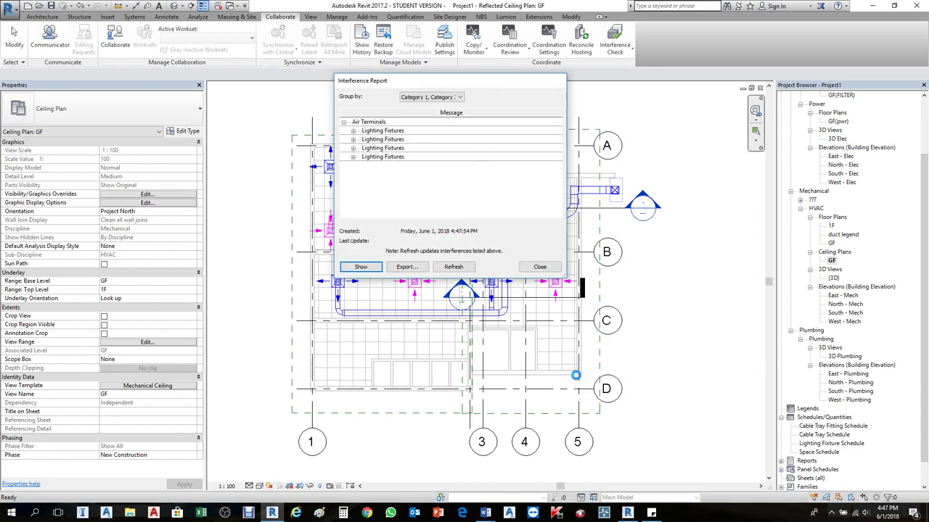
# Step: Highlight each of the four Lighting Fixtures clashes in the plan, then start exporting the report
pyautogui.moveTo(431, 85); pyautogui.dragTo(599, 109)
pyautogui.click(559, 156)
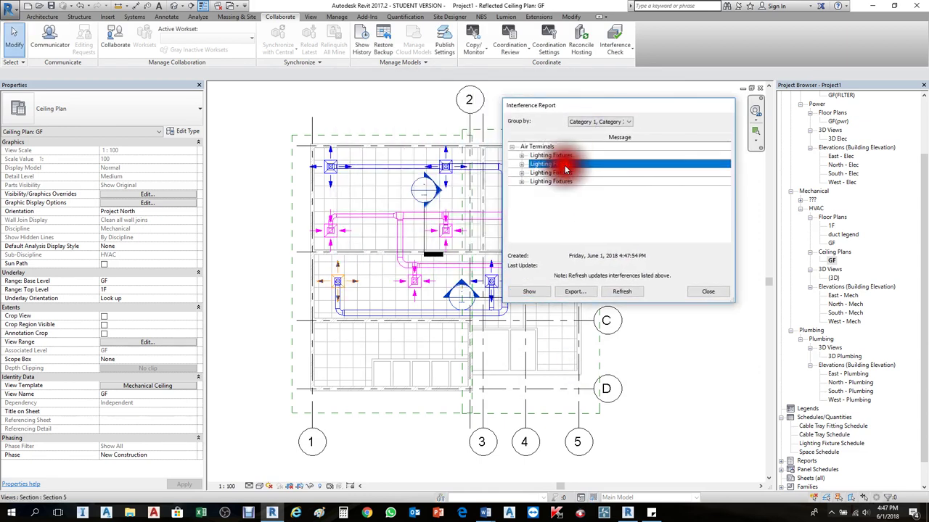
pyautogui.click(554, 173)
pyautogui.click(558, 181)
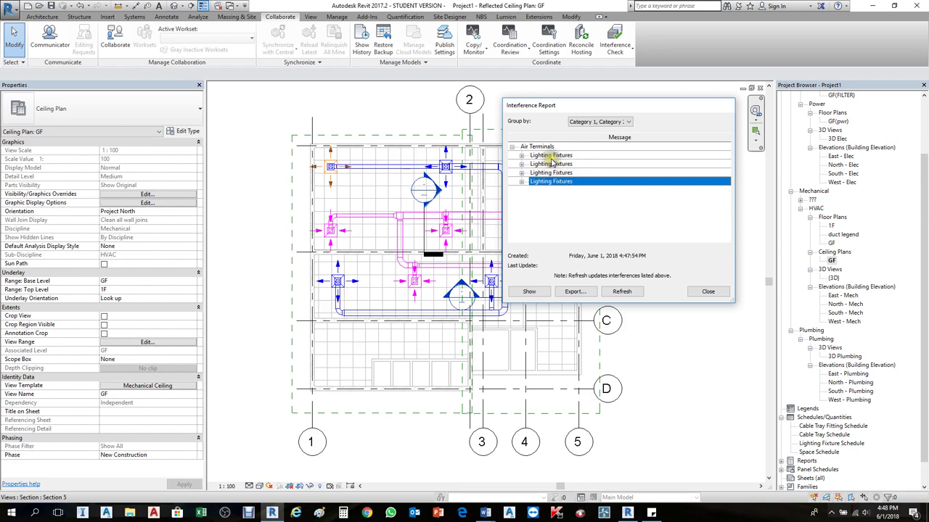
pyautogui.click(552, 156)
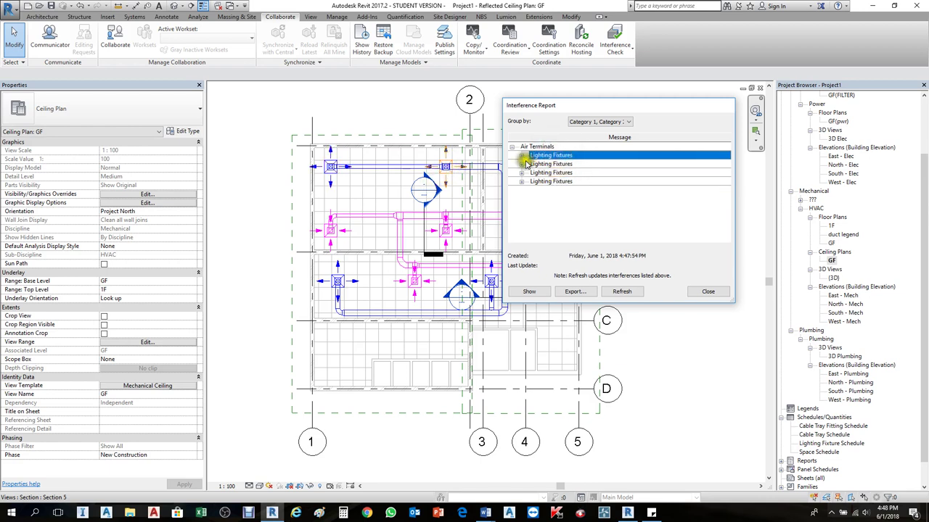
pyautogui.click(552, 163)
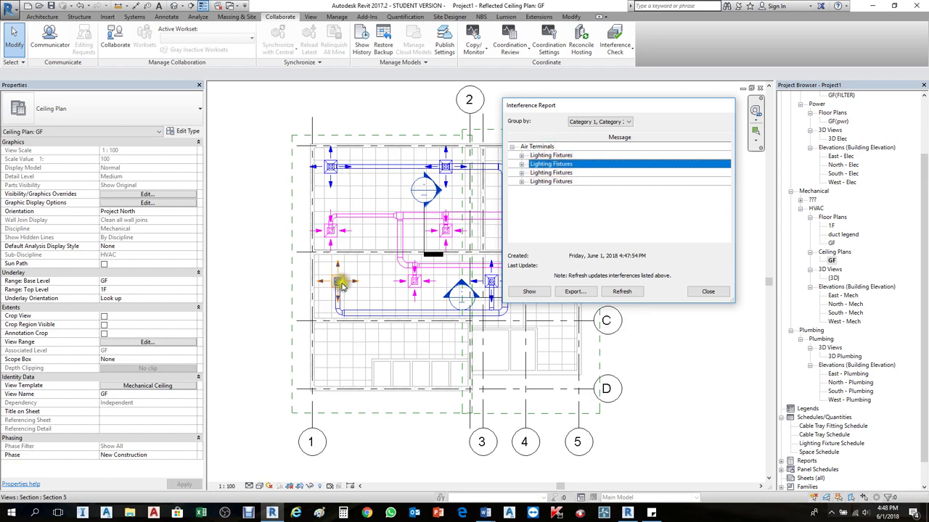
pyautogui.click(559, 175)
pyautogui.click(570, 185)
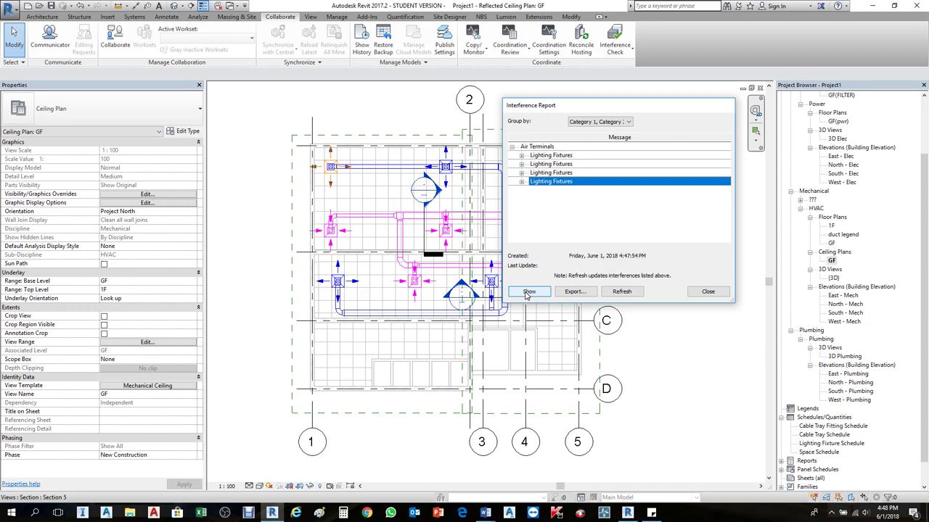
pyautogui.click(575, 291)
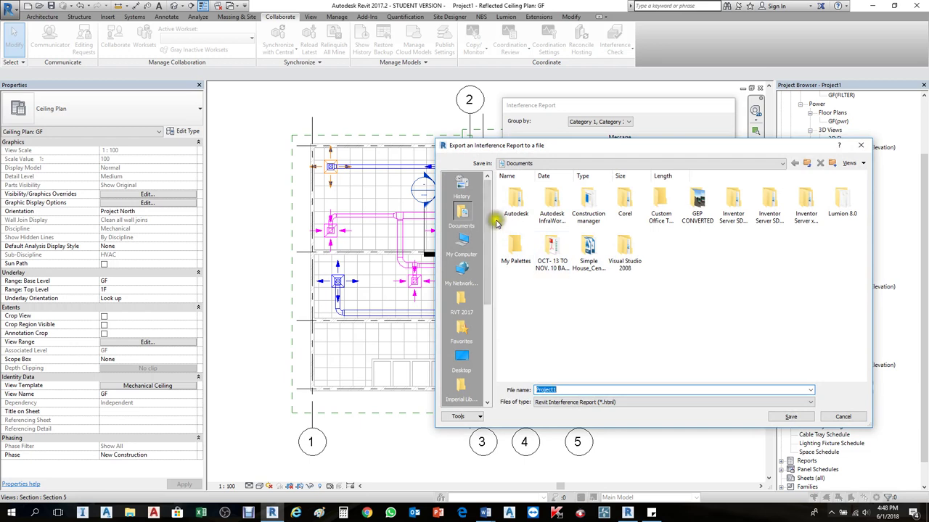
# Step: Save the report as HTML file 'Project1 clash report' in the PROJECT folder
pyautogui.click(462, 355)
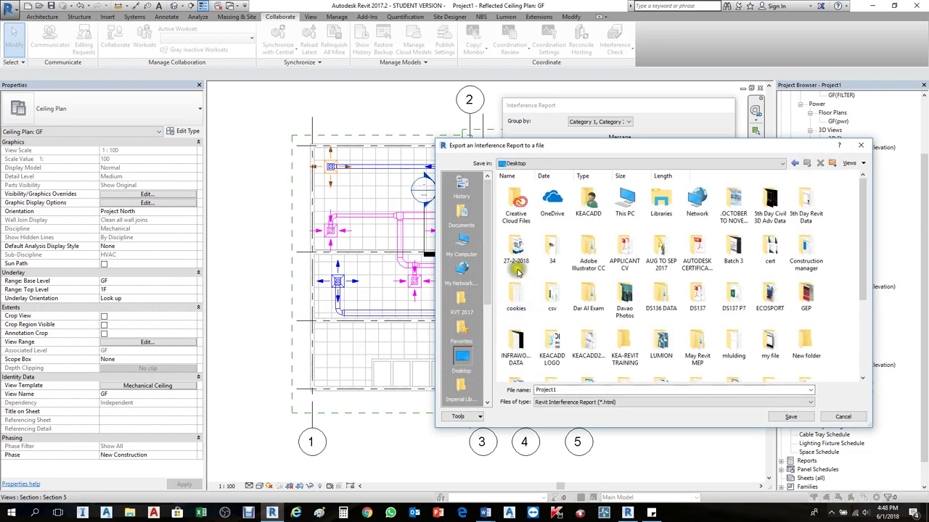
pyautogui.scroll(-3, 529, 258)
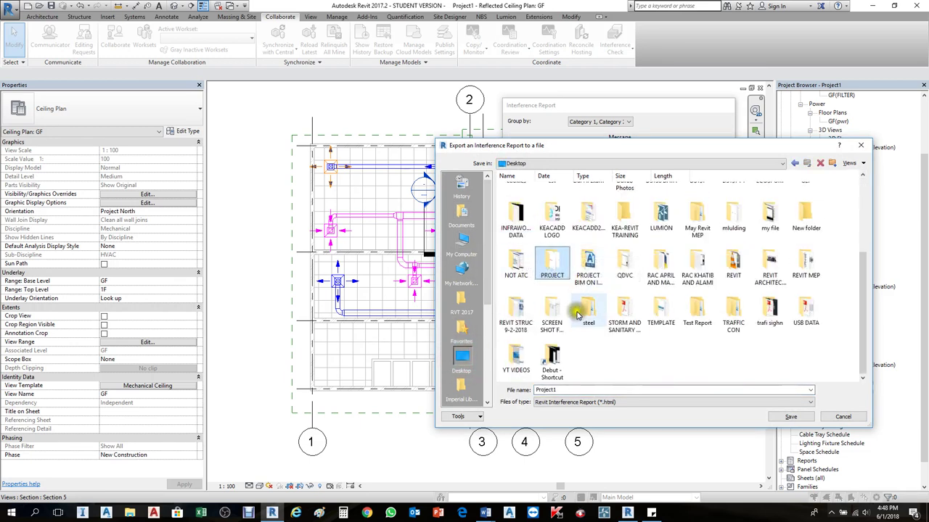
pyautogui.doubleClick(554, 277)
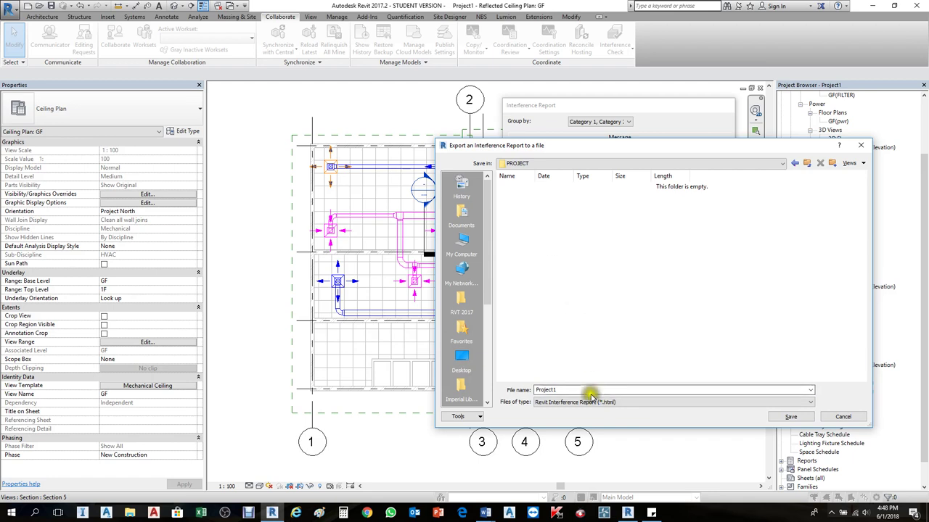
pyautogui.click(613, 403)
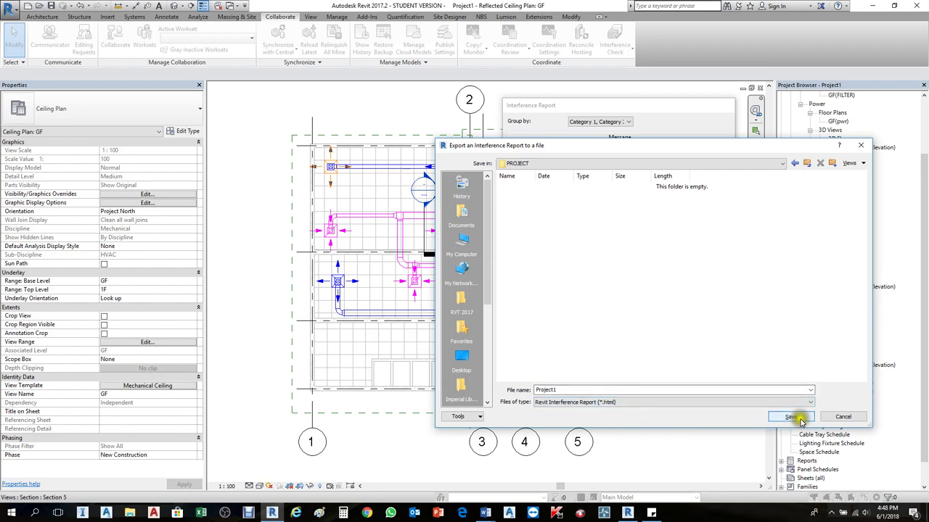
pyautogui.click(553, 390)
pyautogui.doubleClick(554, 390)
pyautogui.click(567, 389)
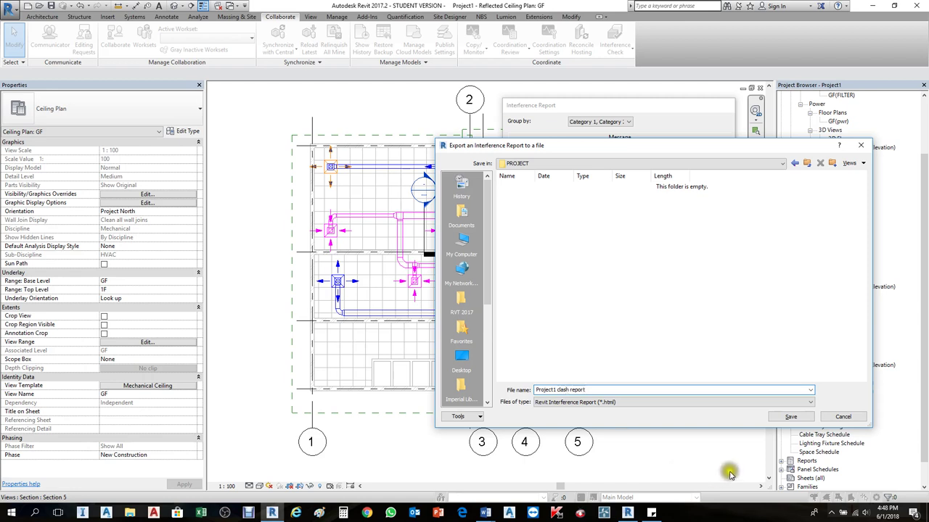
pyautogui.click(790, 416)
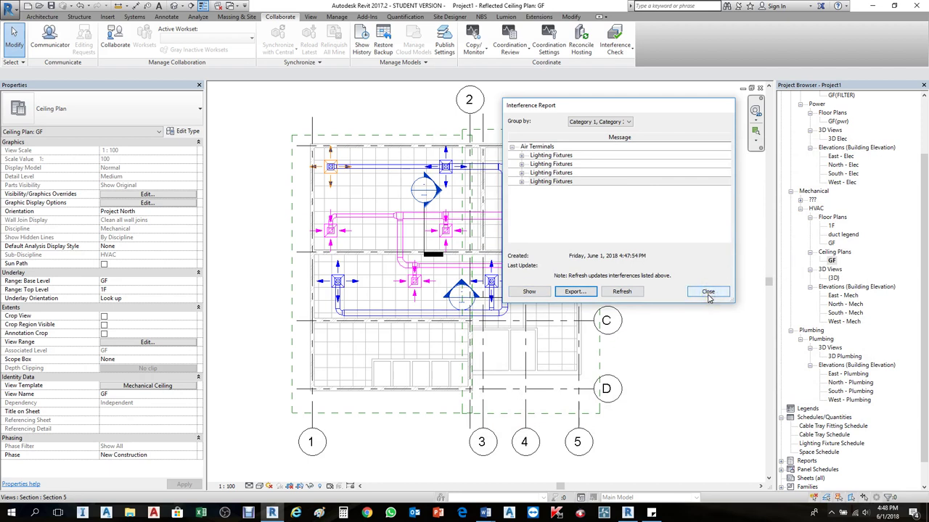
# Step: Show the first Lighting Fixtures clash, cycling views to the duct legend plan and skipping closed views
pyautogui.click(549, 164)
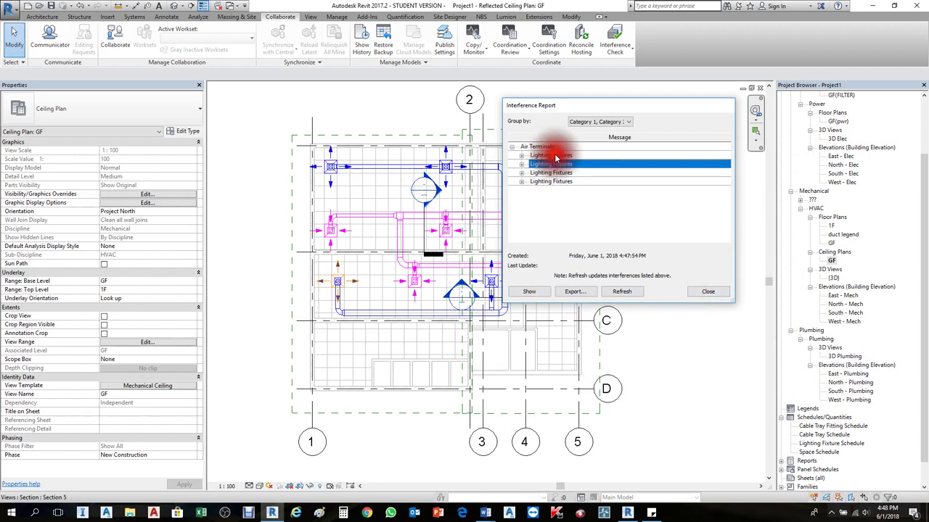
pyautogui.click(559, 154)
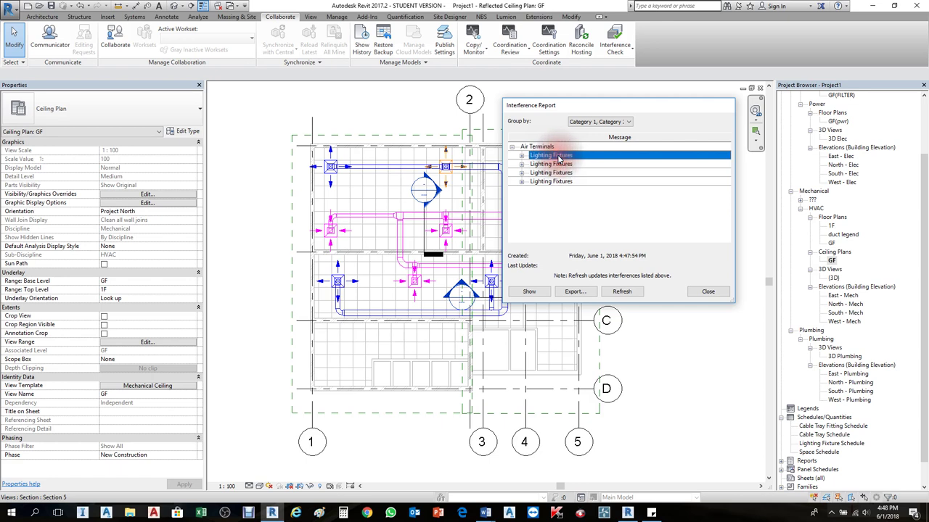
pyautogui.click(532, 292)
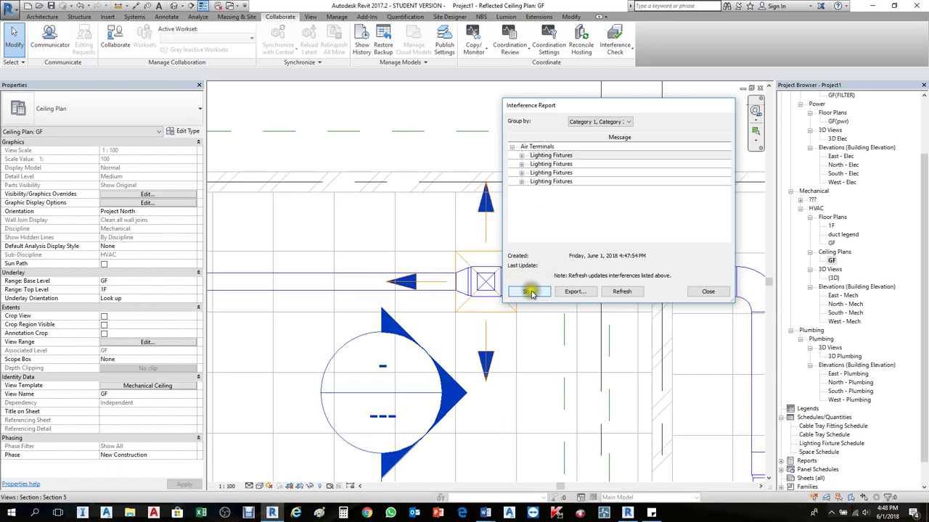
pyautogui.click(528, 292)
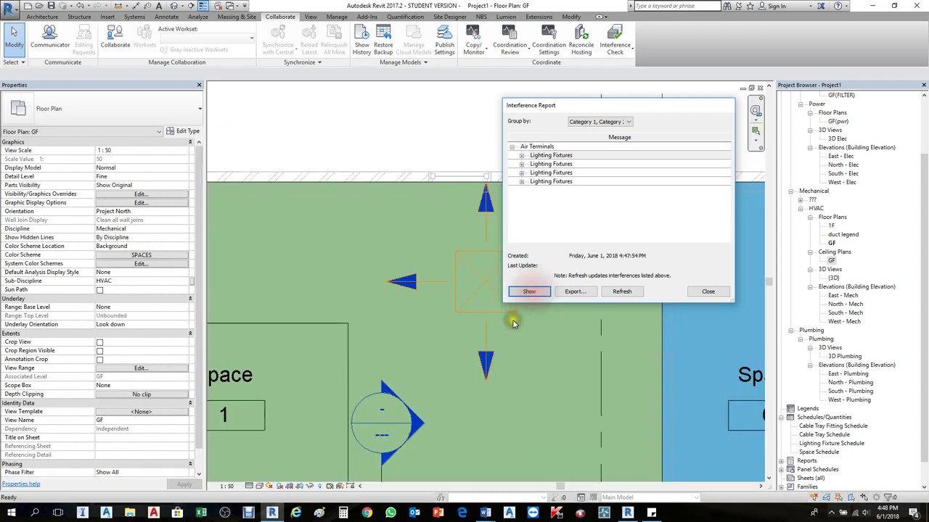
pyautogui.click(530, 292)
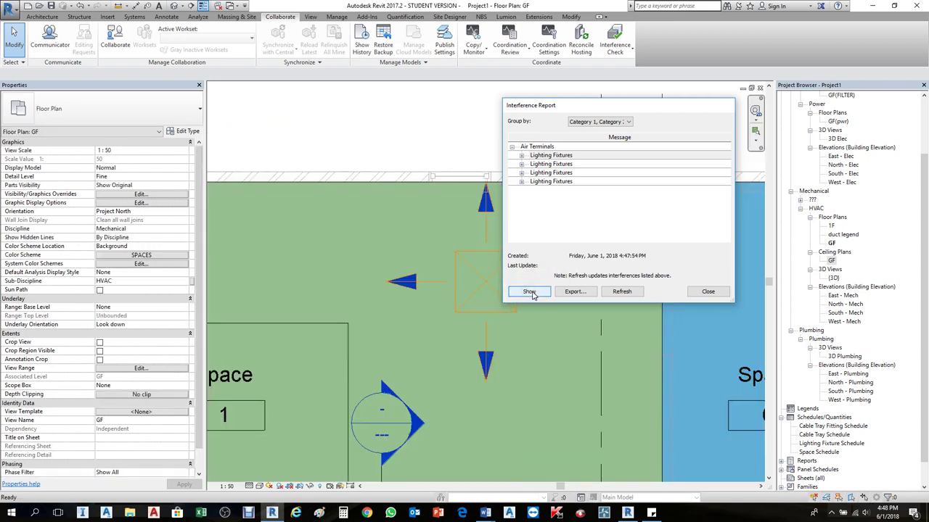
pyautogui.click(530, 292)
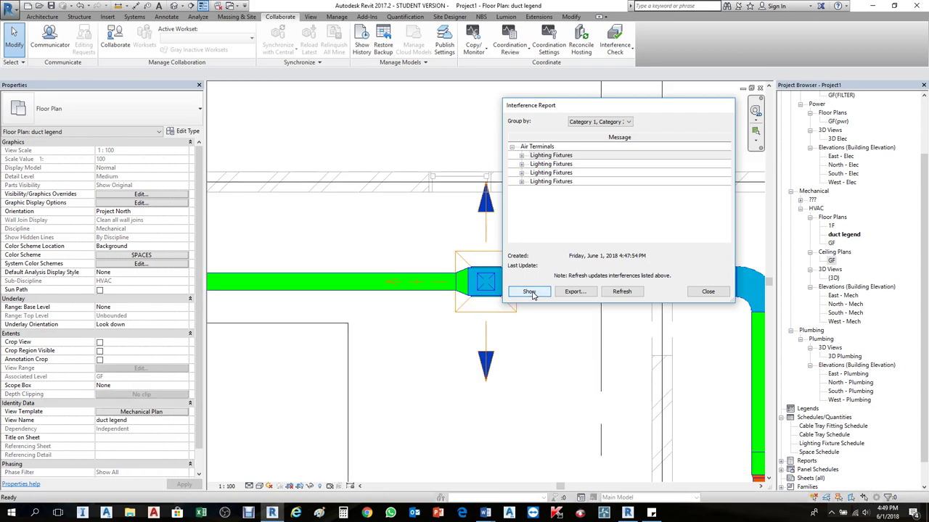
pyautogui.click(530, 292)
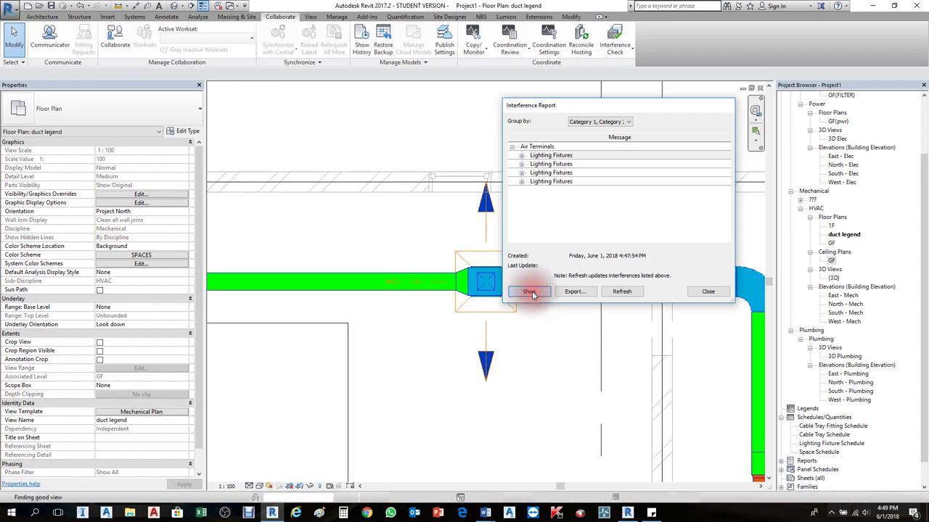
pyautogui.click(535, 272)
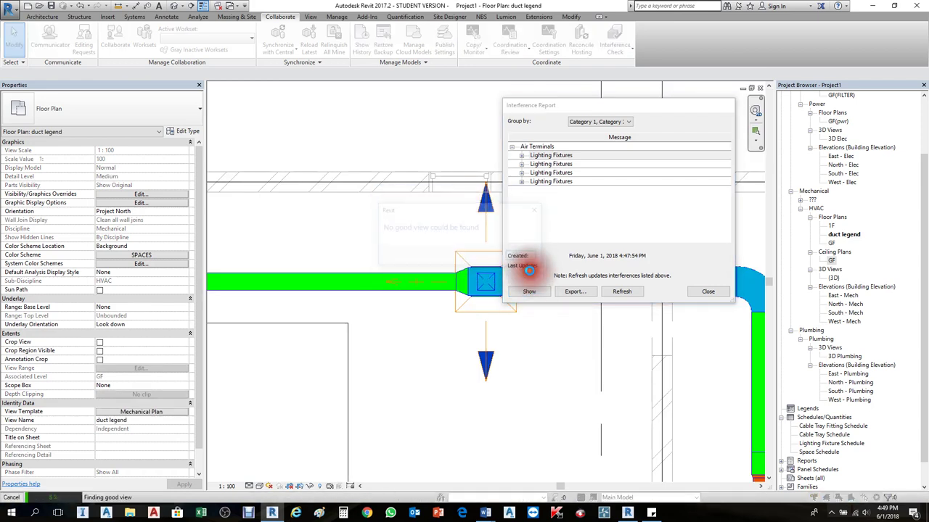
pyautogui.click(524, 253)
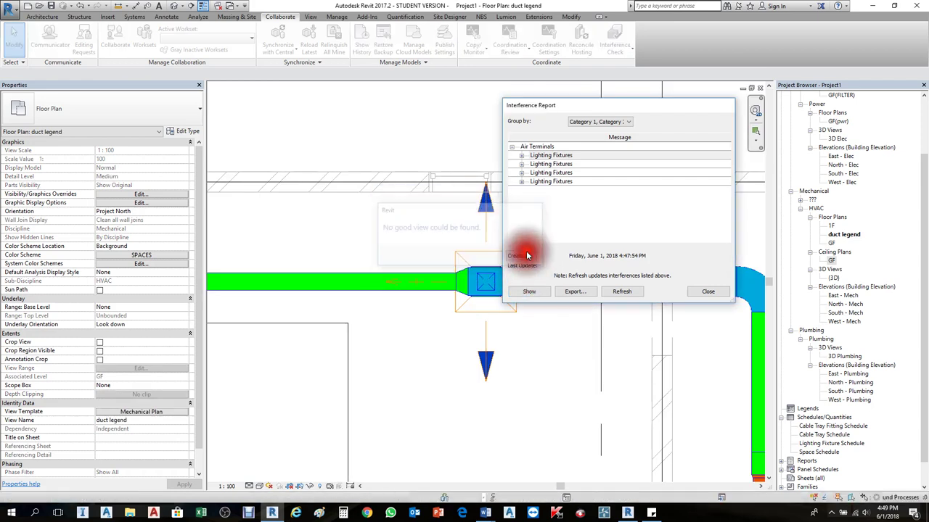
# Step: Close the report and window-select the clashing air terminal with its surrounding ducts
pyautogui.click(708, 292)
pyautogui.scroll(-4, 472, 283)
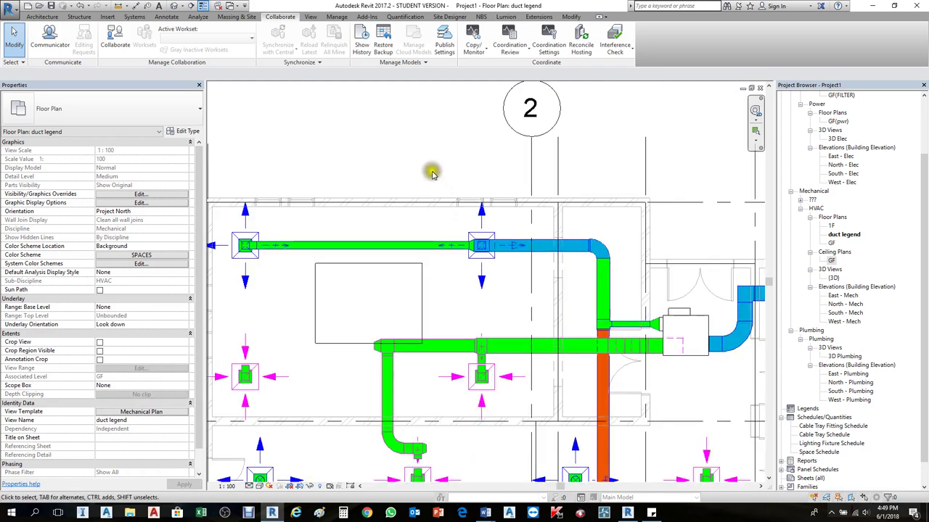
pyautogui.moveTo(432, 172); pyautogui.dragTo(522, 304)
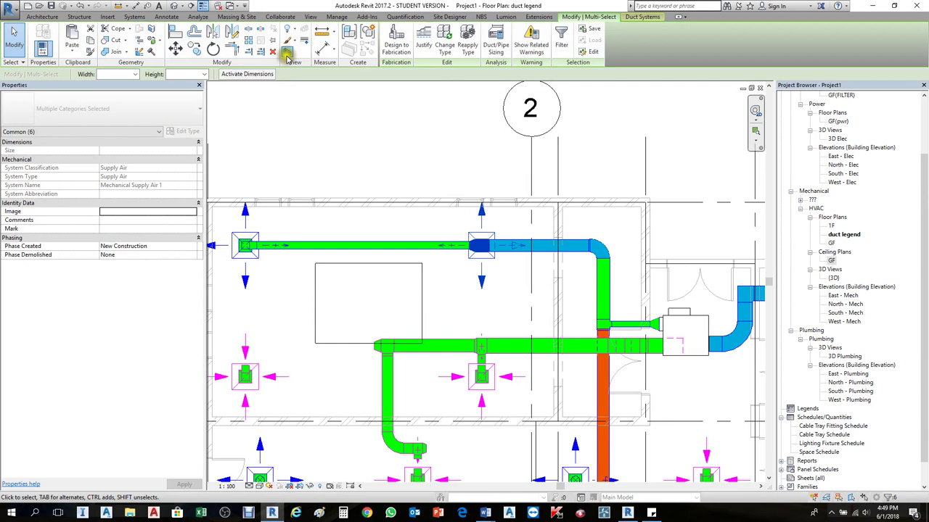
# Step: Isolate the selection in a section-boxed 3D view and extend the box downward
pyautogui.click(325, 49)
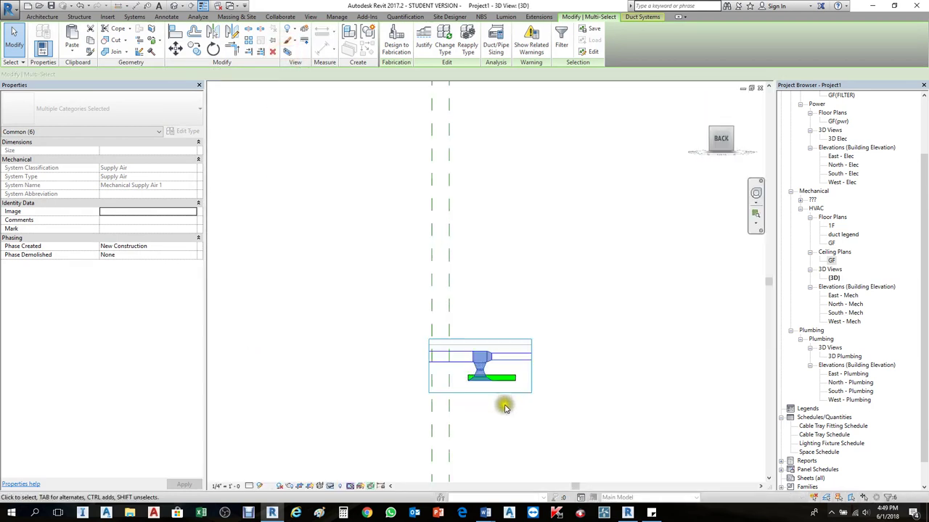
pyautogui.scroll(3, 500, 401)
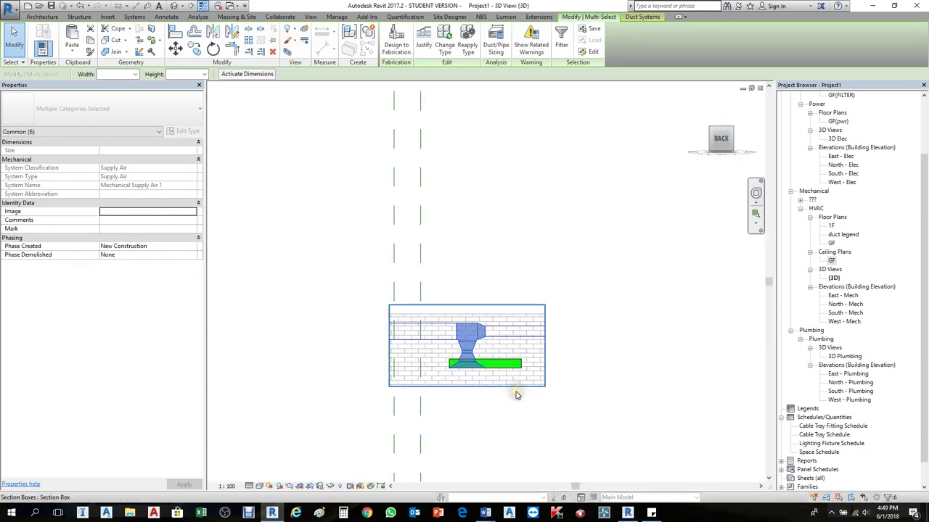
pyautogui.click(512, 386)
pyautogui.moveTo(468, 386); pyautogui.dragTo(474, 462)
pyautogui.scroll(4, 493, 389)
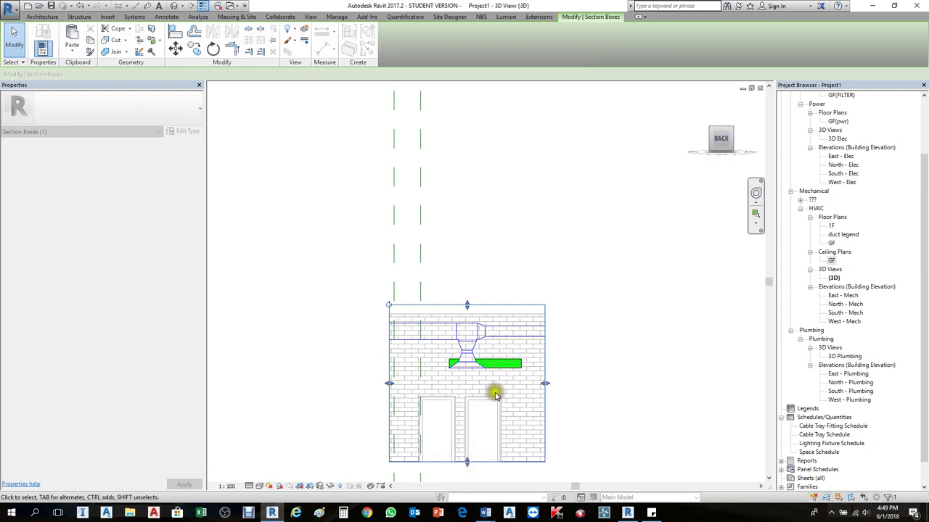
# Step: Inspect the green lighting fixture and supply air diffuser from different angles
pyautogui.click(495, 354)
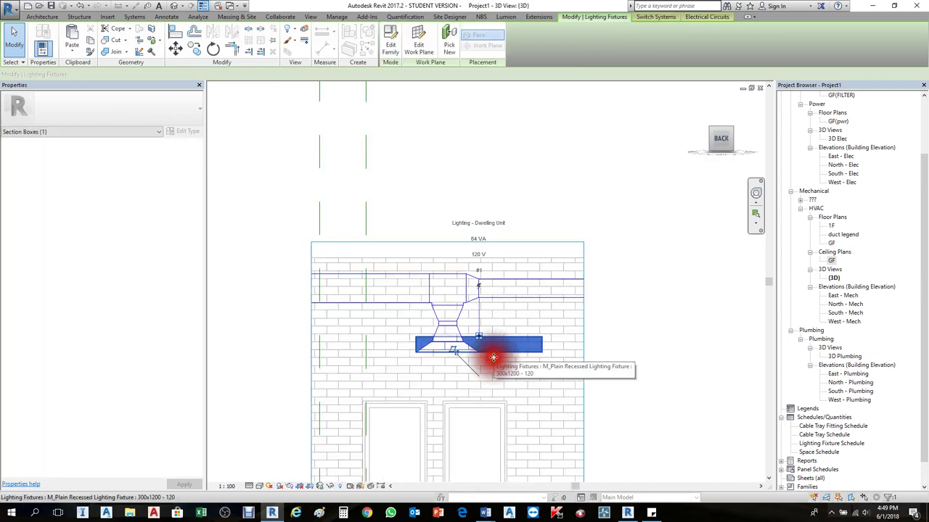
pyautogui.scroll(-3, 524, 348)
pyautogui.keyDown('shift'); pyautogui.moveTo(525, 382); pyautogui.dragTo(493, 344, button='middle'); pyautogui.keyUp('shift')
pyautogui.scroll(3, 478, 354)
pyautogui.scroll(3, 465, 355)
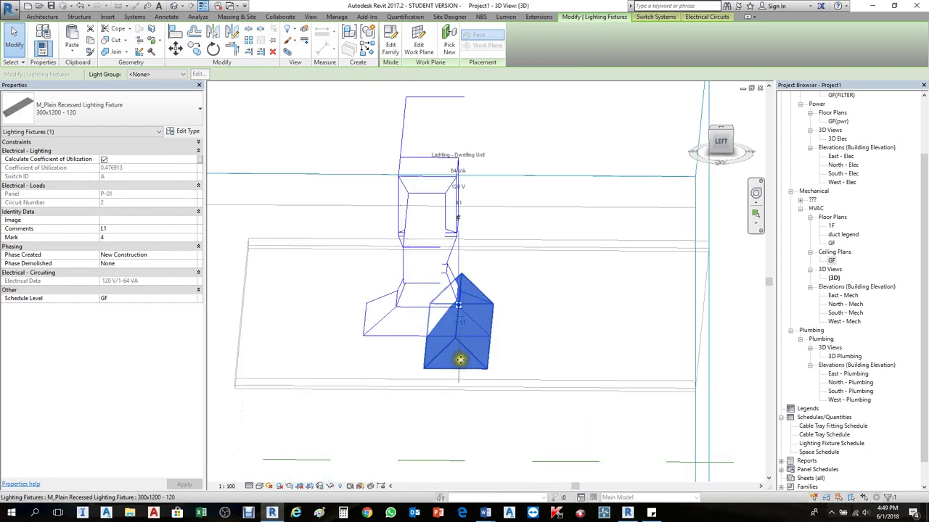
pyautogui.press('Escape')
pyautogui.click(406, 342)
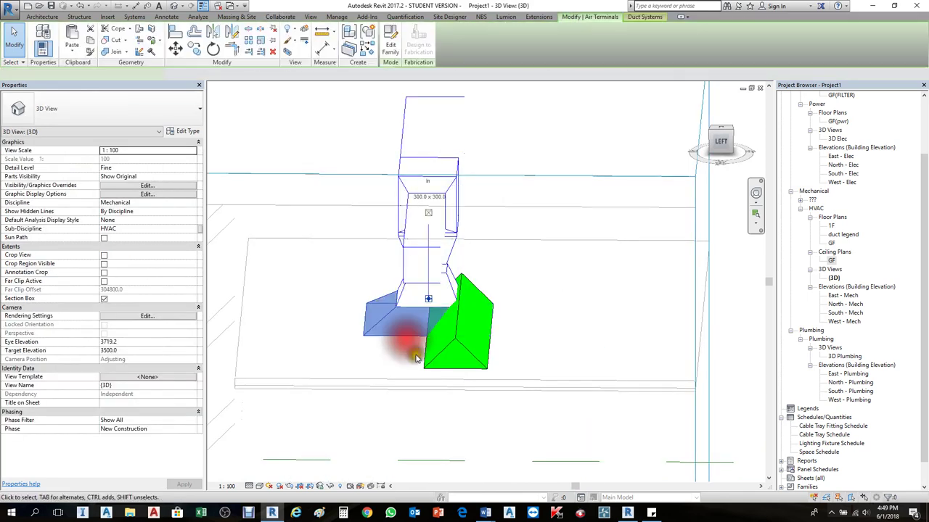
pyautogui.press('Escape')
pyautogui.click(465, 351)
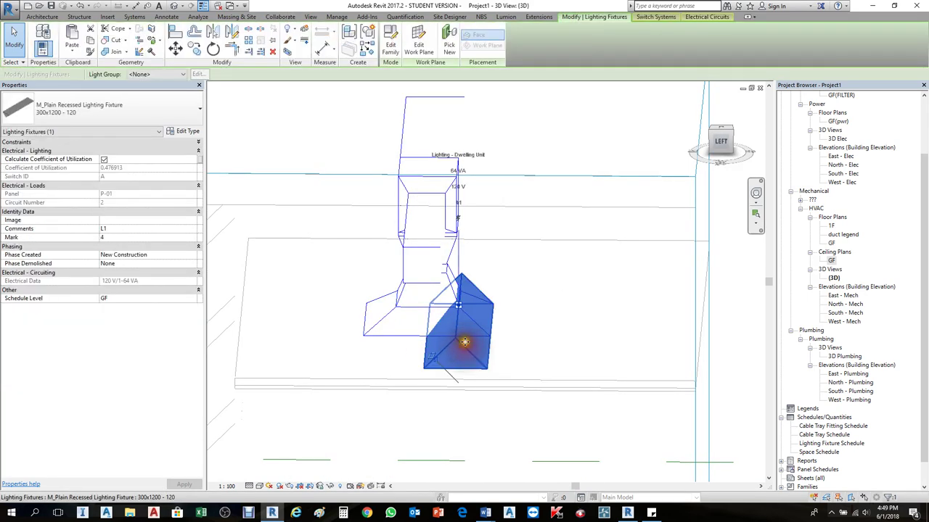
pyautogui.press('Escape')
pyautogui.scroll(-5, 468, 341)
# Step: Orbit to the front, select the section box, and return to the duct legend floor plan
pyautogui.keyDown('shift'); pyautogui.moveTo(556, 259); pyautogui.dragTo(560, 367, button='middle'); pyautogui.keyUp('shift')
pyautogui.click(560, 367)
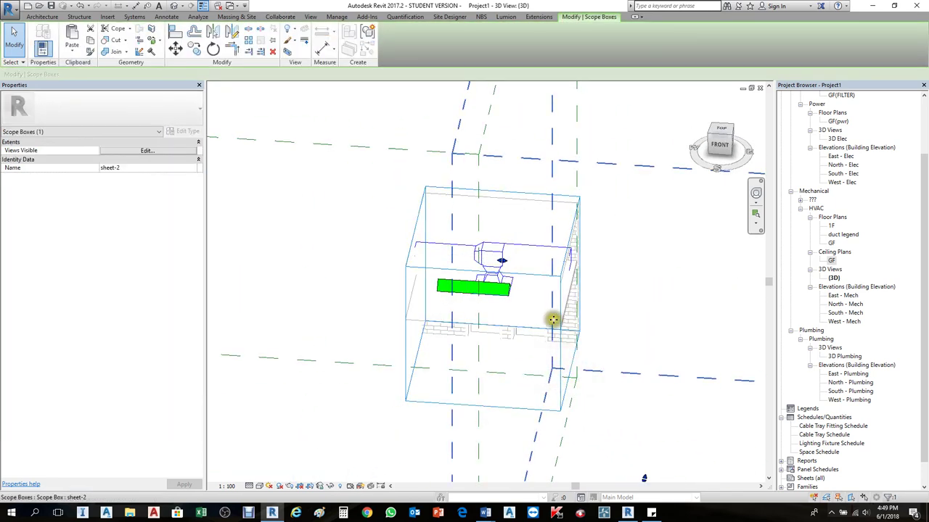
pyautogui.click(559, 332)
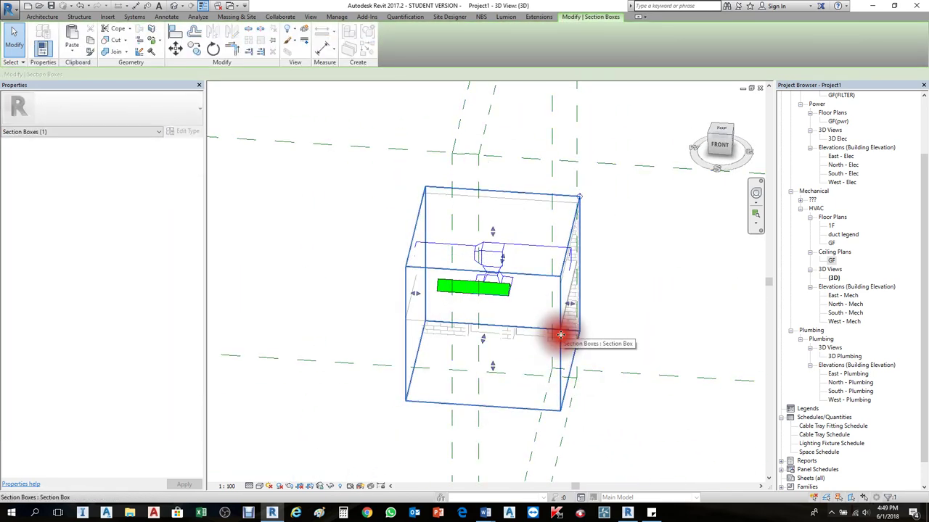
pyautogui.hotkey('ctrl', 'Tab')
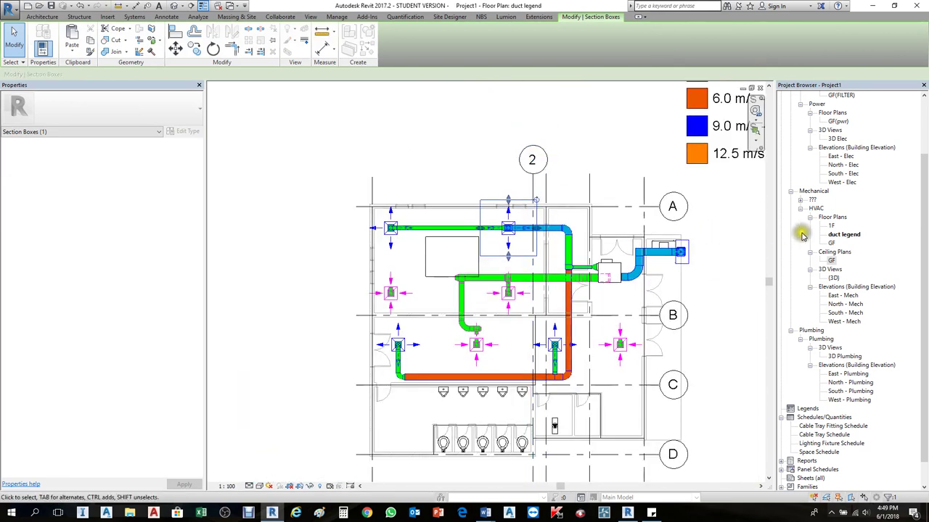
# Step: Duplicate the GF ceiling plan as GF Copy 1 and select it
pyautogui.click(841, 236)
pyautogui.click(832, 261)
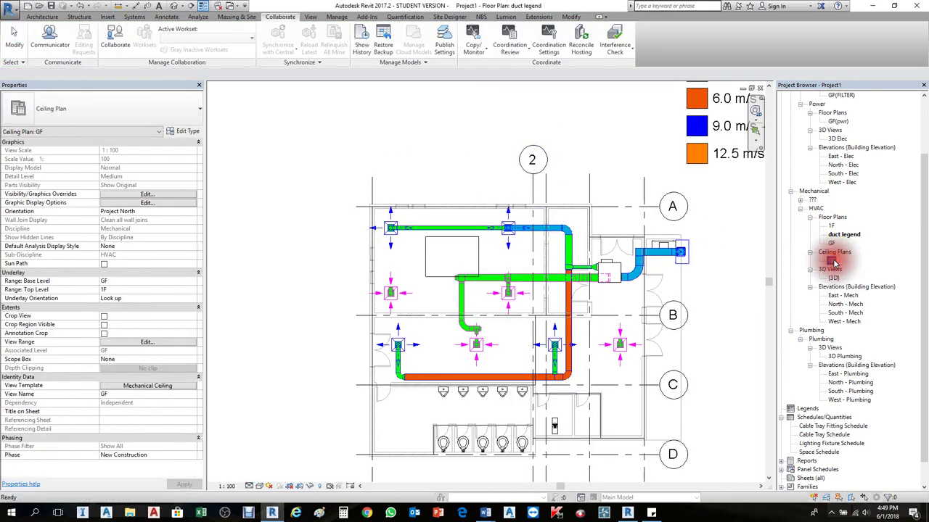
pyautogui.rightClick(832, 262)
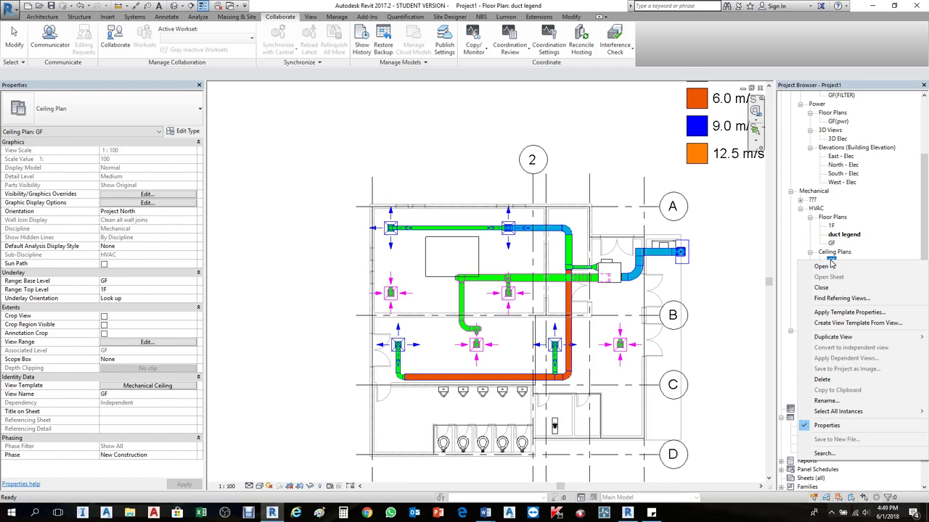
pyautogui.moveTo(841, 338)
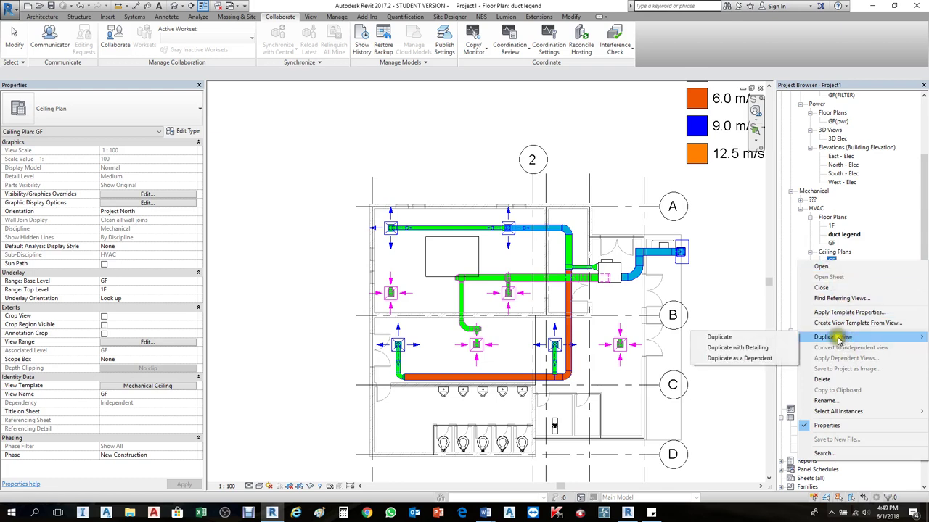
pyautogui.click(771, 334)
pyautogui.click(838, 268)
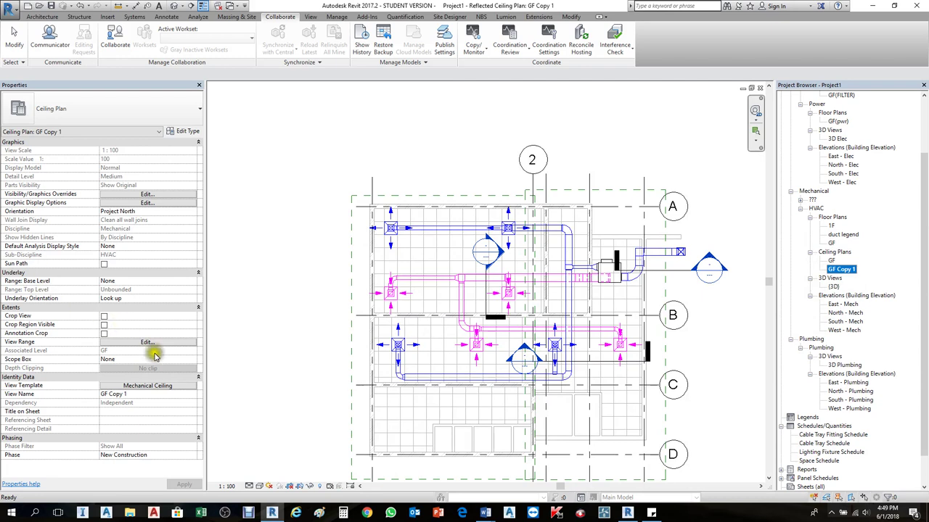
# Step: Set GF Copy 1's view template to <None>, with the filter showing all view types
pyautogui.click(171, 390)
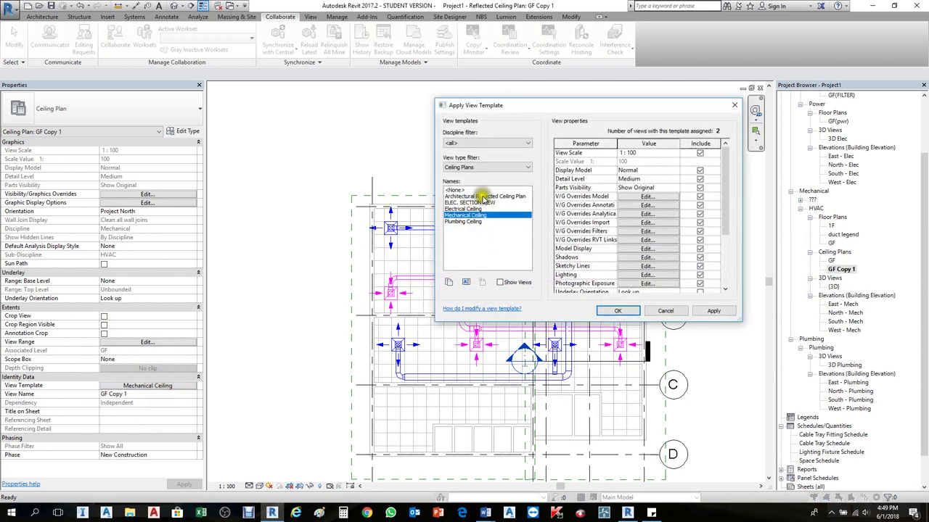
pyautogui.click(486, 167)
pyautogui.click(476, 177)
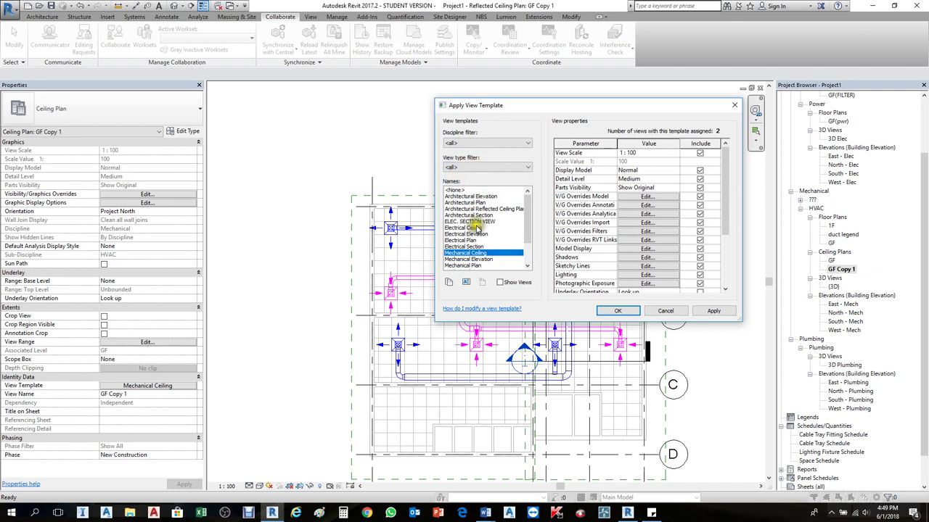
pyautogui.click(476, 228)
pyautogui.click(453, 190)
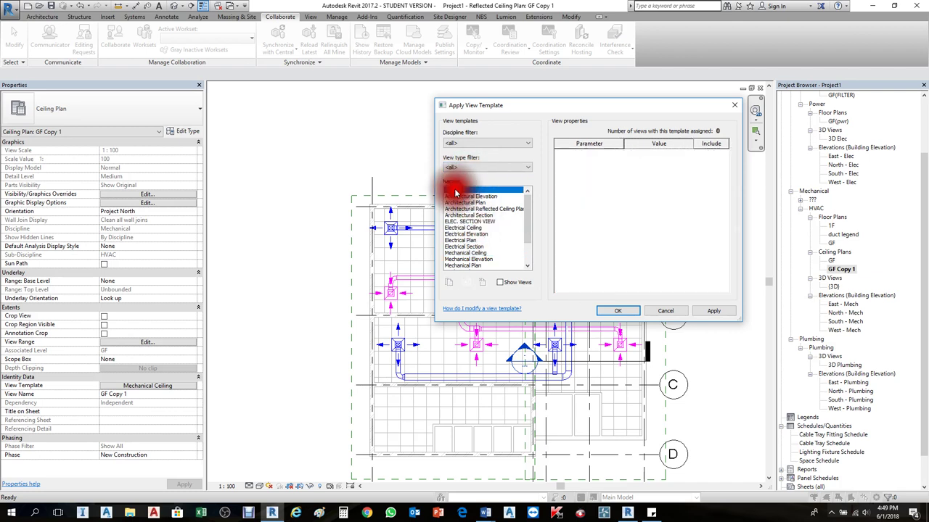
pyautogui.click(615, 310)
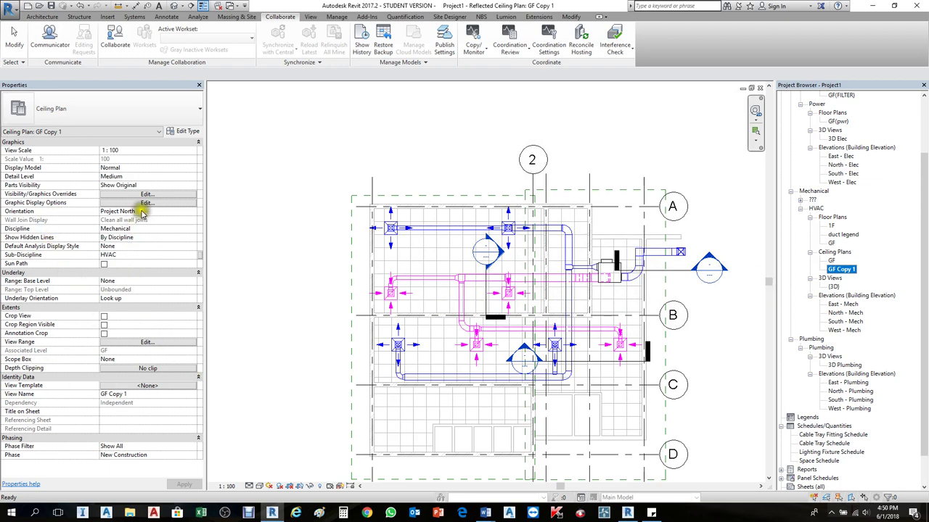
# Step: Set GF Copy 1's Discipline to Coordination and replace HVAC sub-discipline with 'coordimition'
pyautogui.click(183, 228)
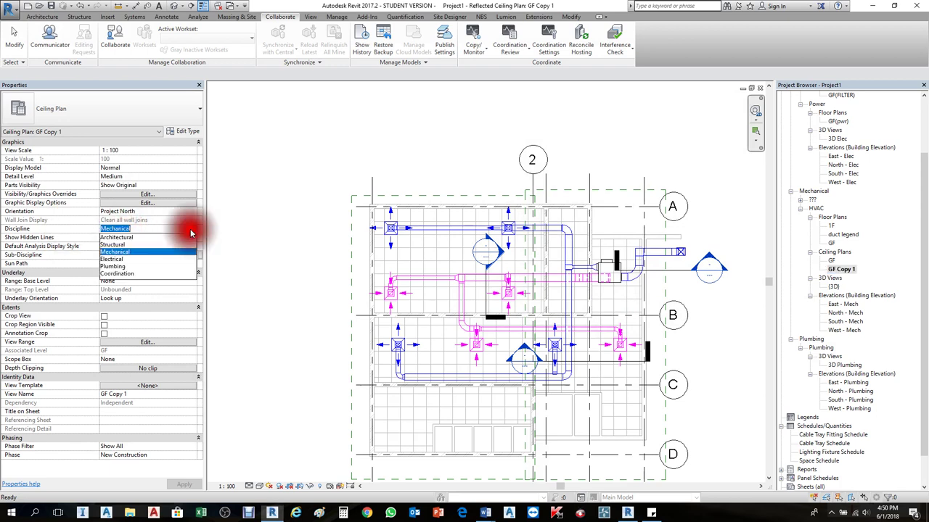
pyautogui.click(116, 273)
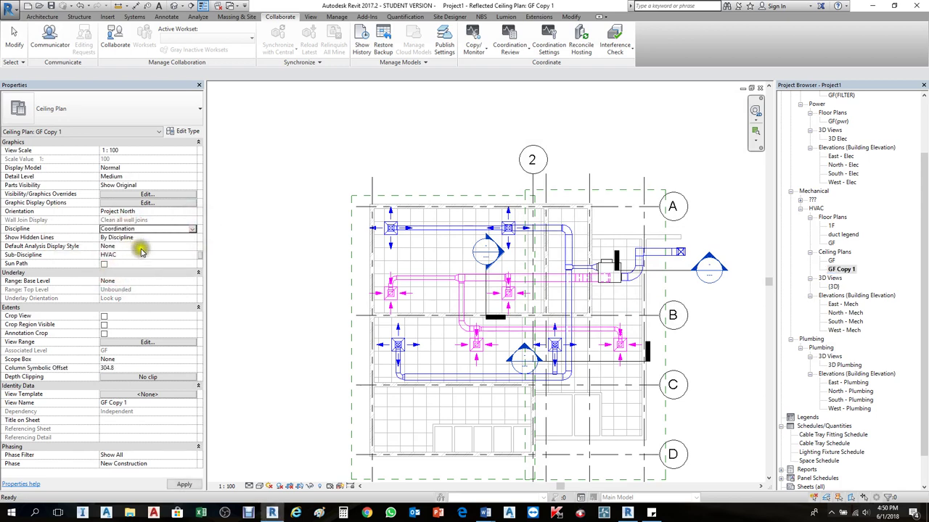
pyautogui.click(193, 257)
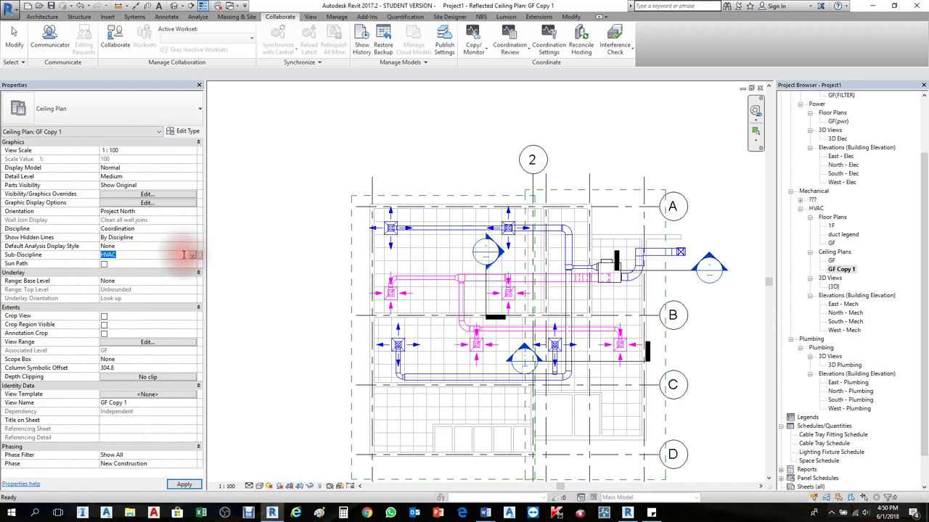
pyautogui.press('BackSpace')
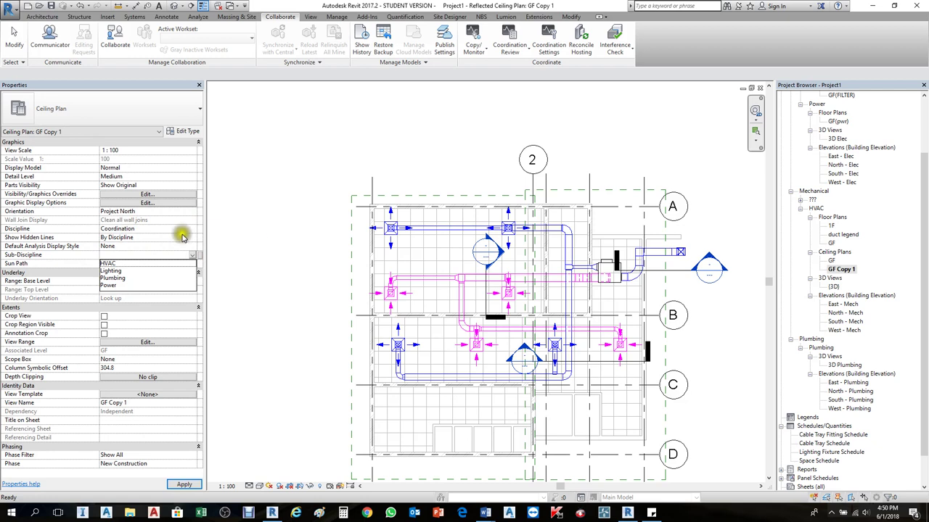
pyautogui.click(125, 253)
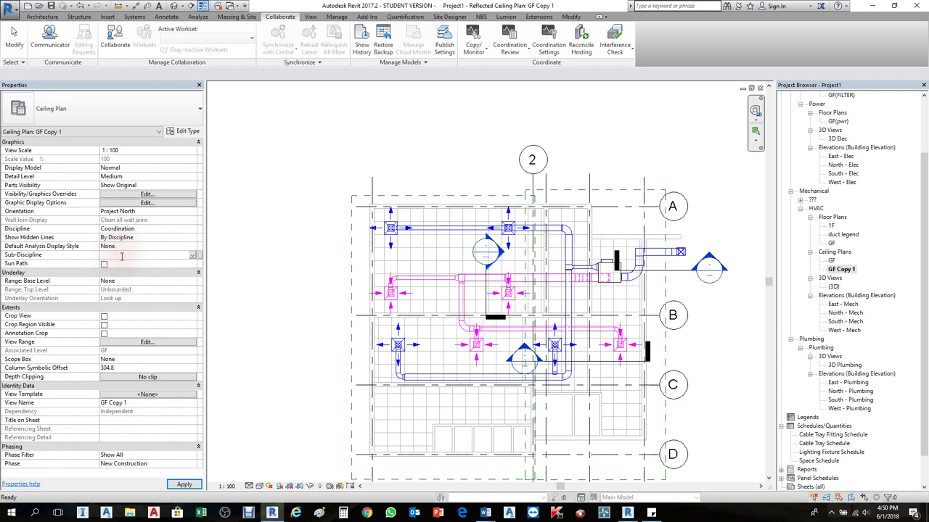
pyautogui.write('c')
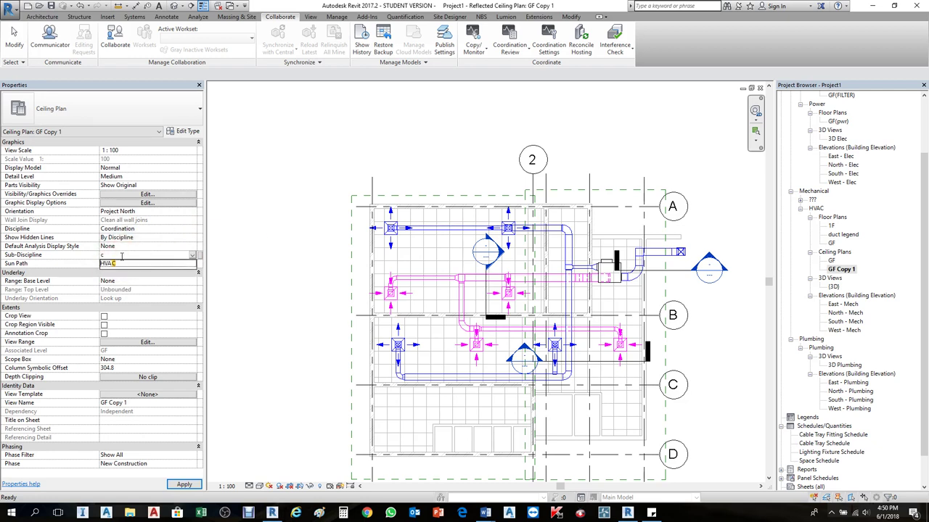
pyautogui.write('oo')
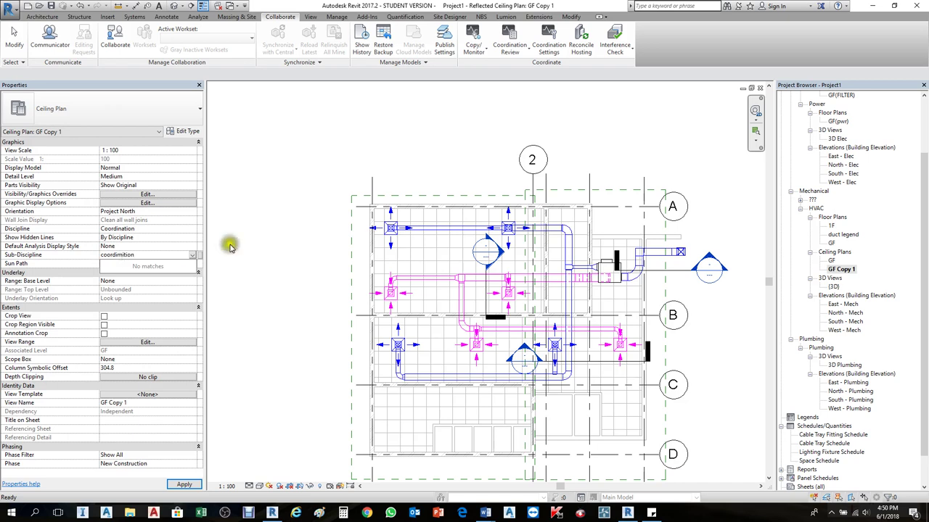
pyautogui.write('rdimition')
pyautogui.click(263, 227)
pyautogui.moveTo(919, 256); pyautogui.dragTo(916, 124)
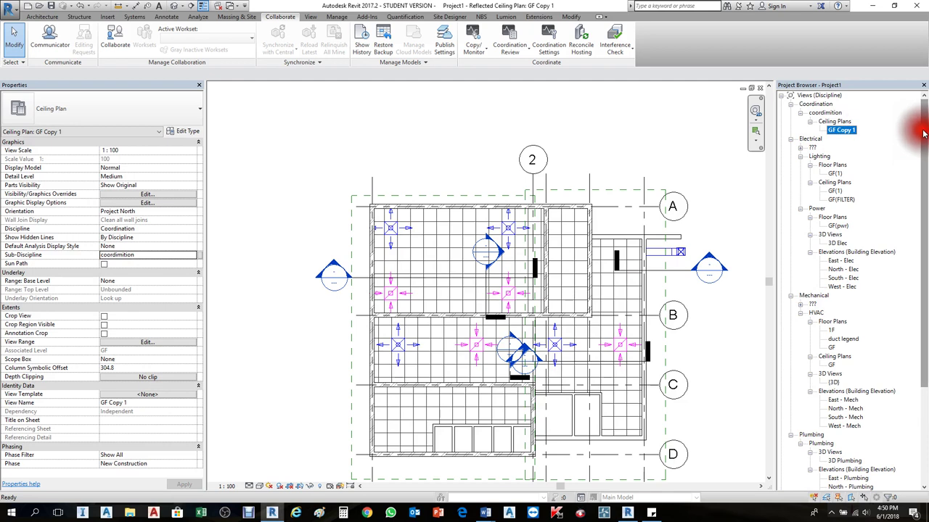
# Step: Verify GF Copy 1 under Coordination > coordimition, then delete its Section 6 mark
pyautogui.click(819, 106)
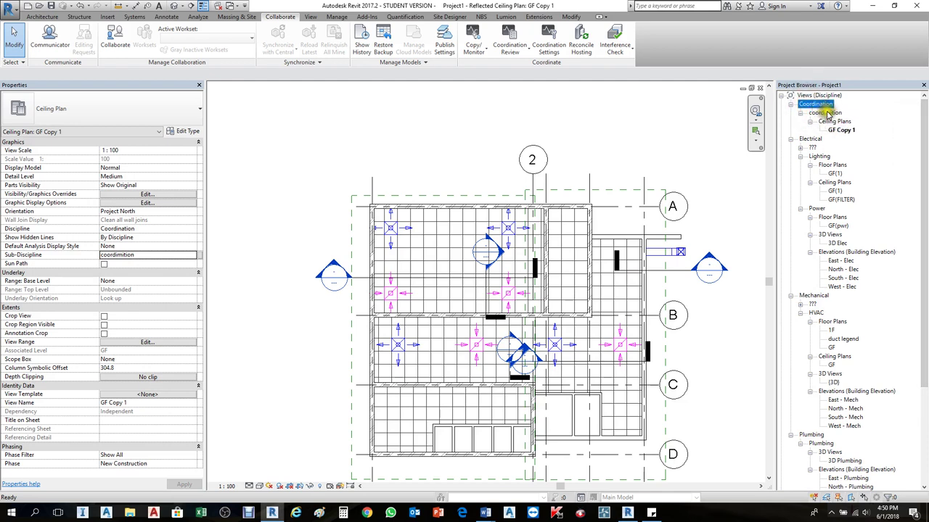
pyautogui.click(827, 113)
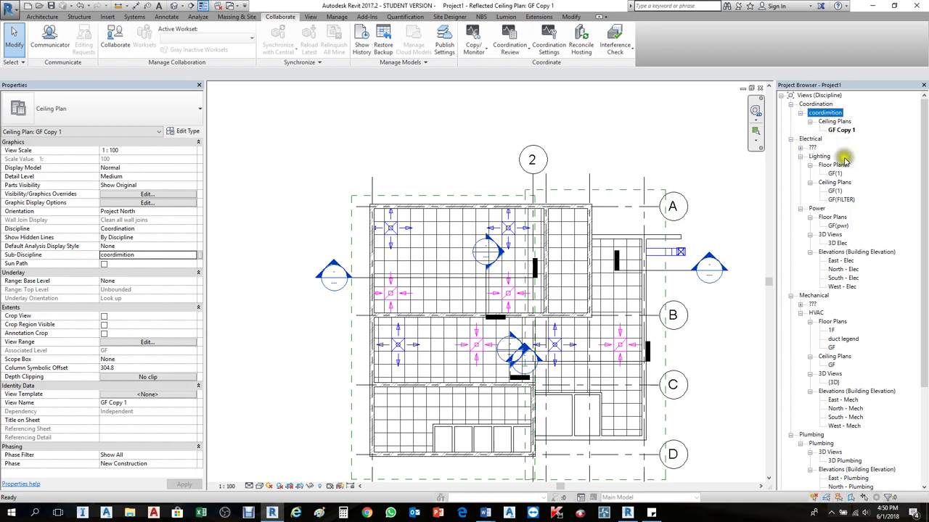
pyautogui.click(842, 130)
pyautogui.scroll(2, 588, 287)
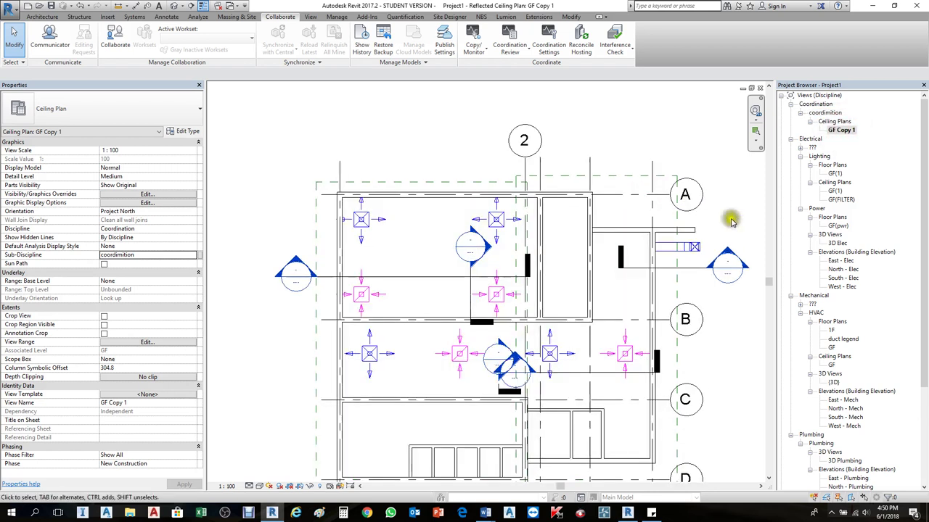
pyautogui.click(469, 288)
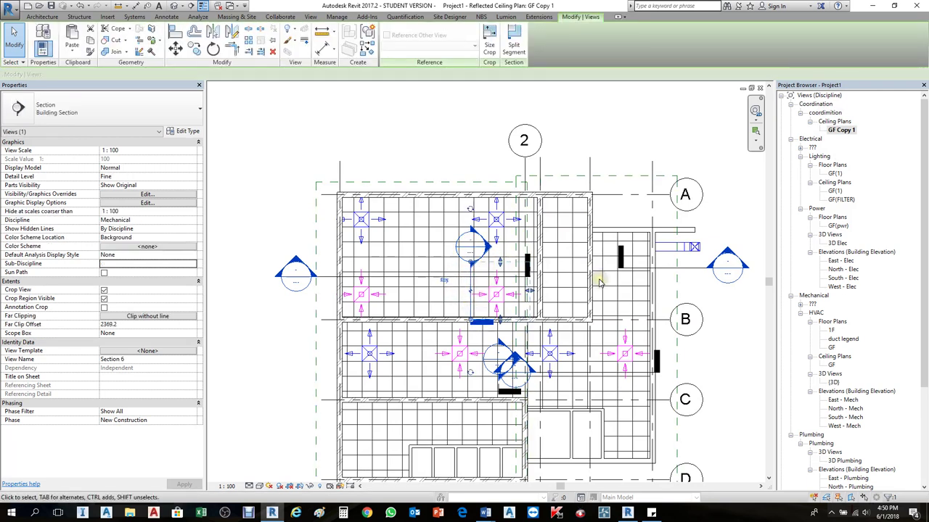
pyautogui.press('Delete')
pyautogui.click(620, 290)
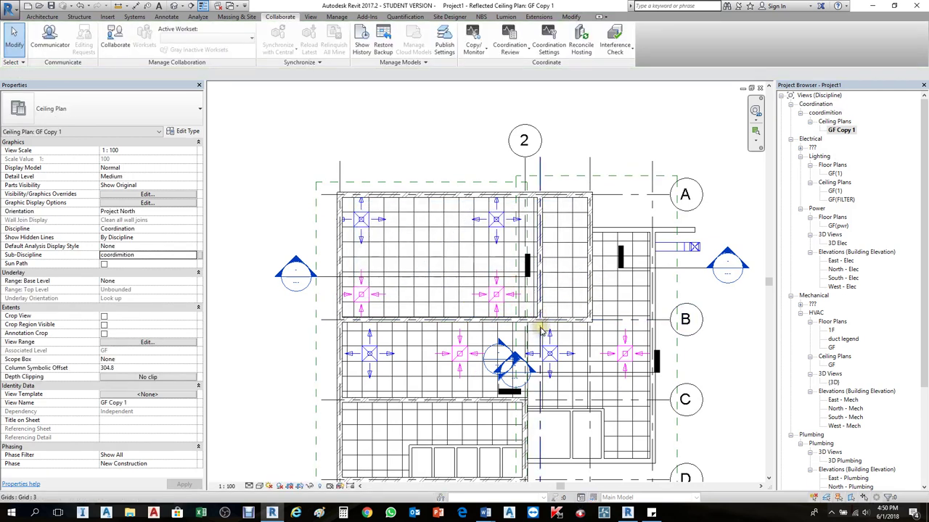
# Step: Turn on visibility for all model categories in the GF Copy 1 plan via Visibility/Graphic Overrides (VG)
pyautogui.press('v')
pyautogui.press('g')
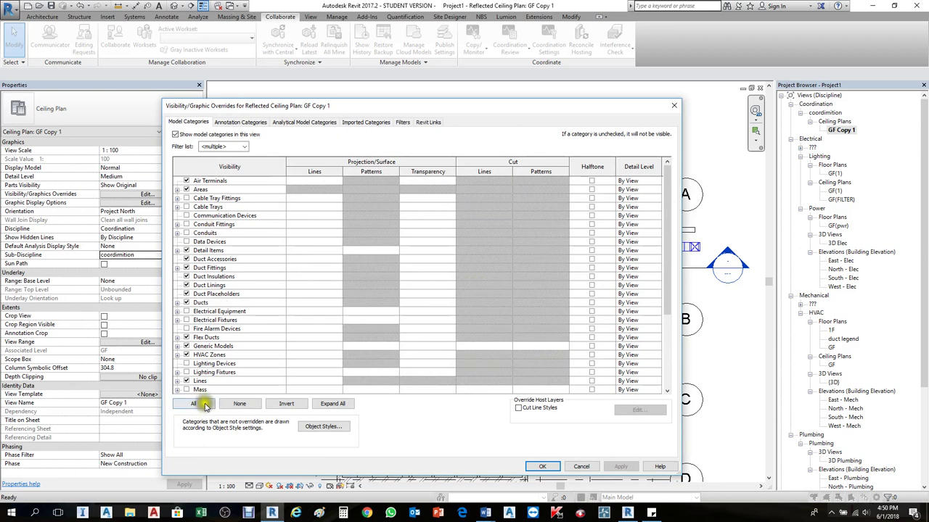
pyautogui.click(245, 146)
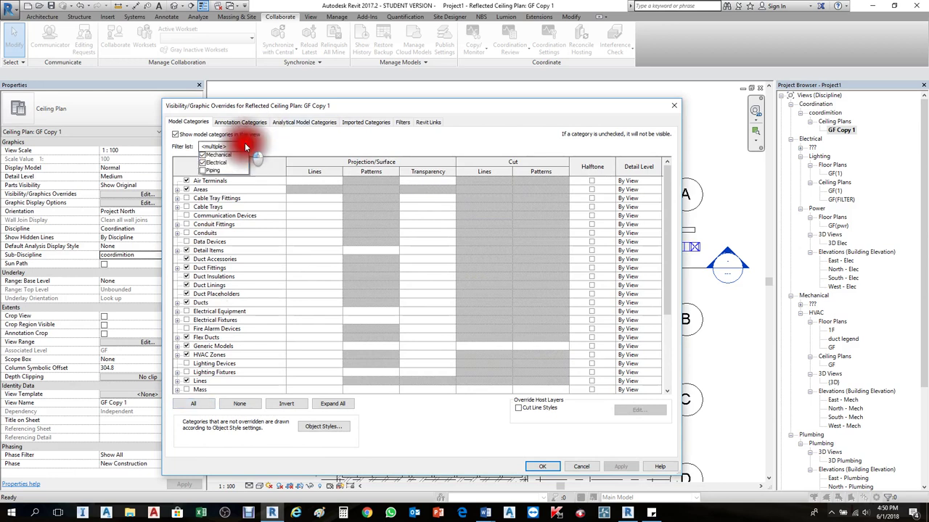
pyautogui.click(285, 141)
pyautogui.click(193, 403)
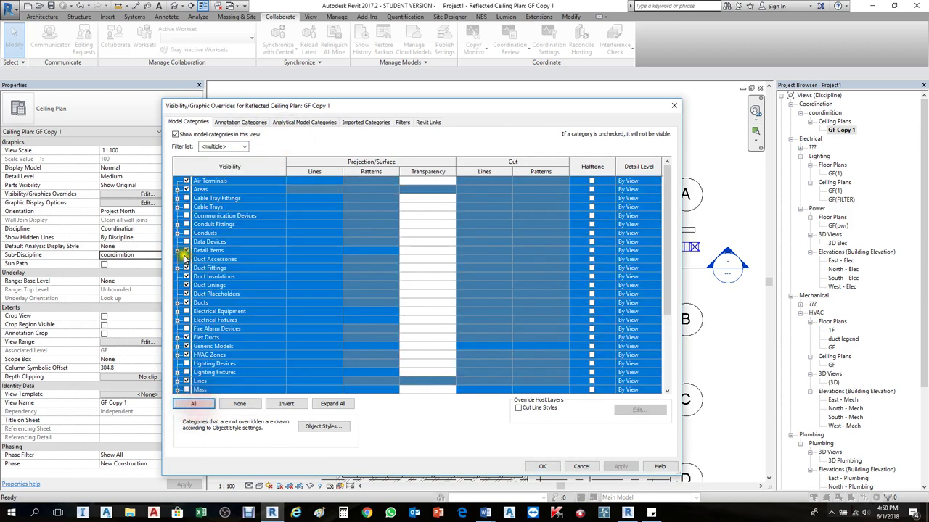
pyautogui.click(187, 233)
pyautogui.click(620, 467)
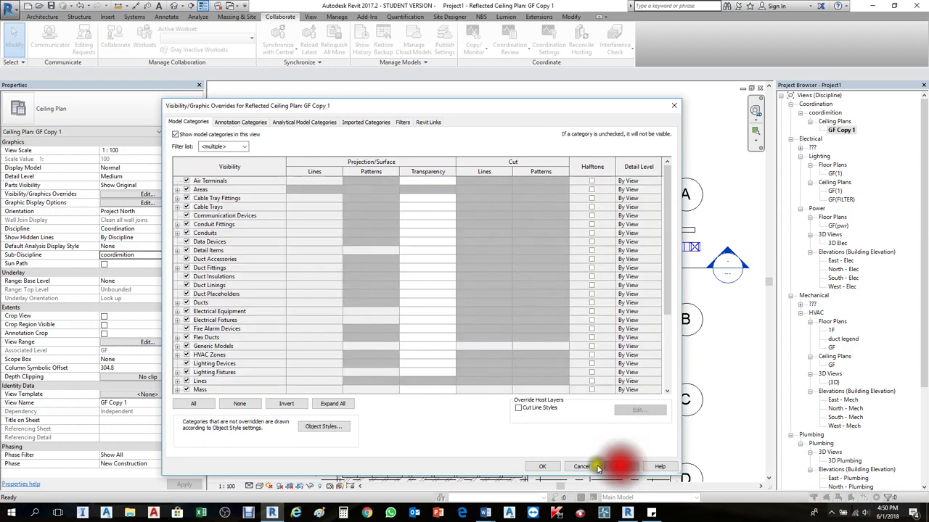
pyautogui.click(542, 467)
# Step: Select the upper-right supply diffuser and drag it to the left
pyautogui.scroll(5, 477, 296)
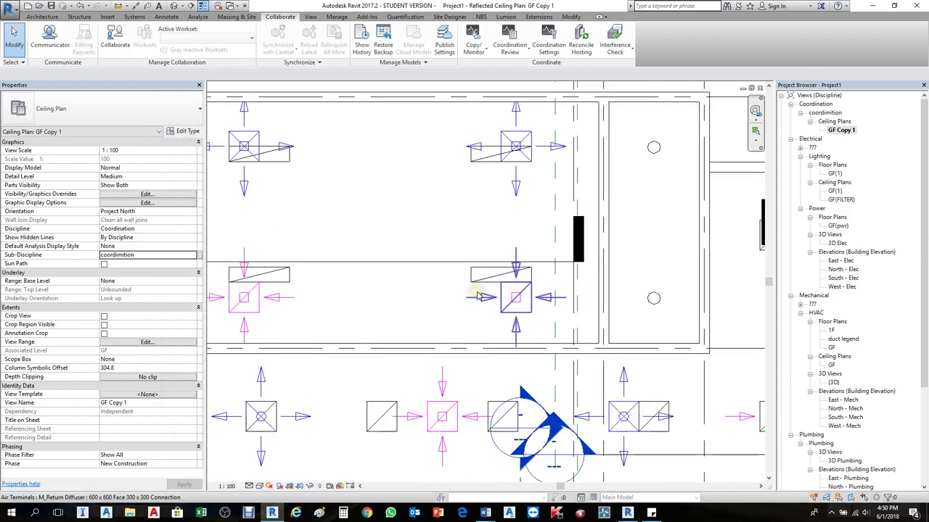
pyautogui.scroll(-2, 576, 242)
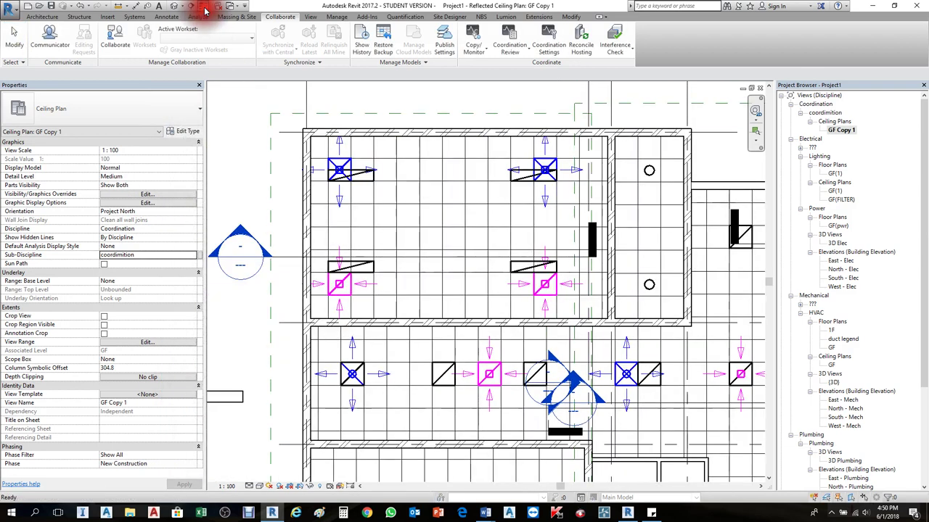
pyautogui.click(205, 10)
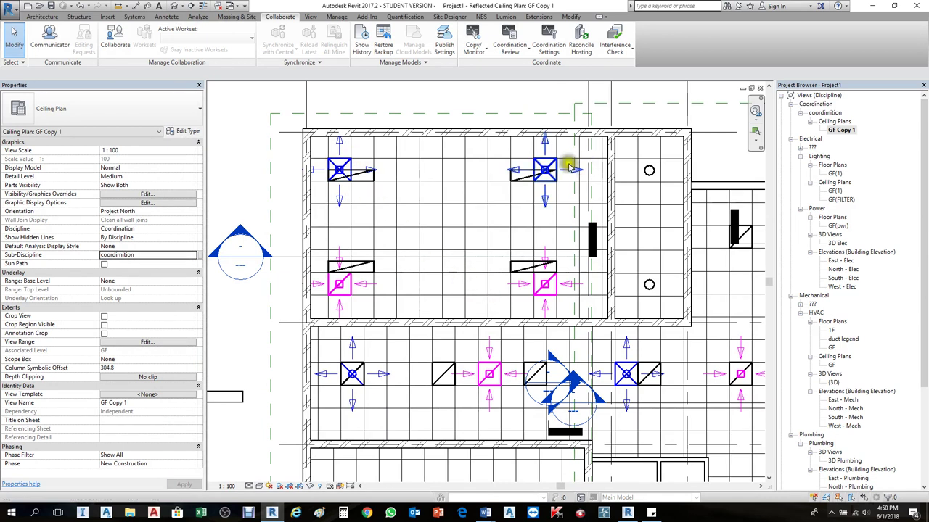
pyautogui.scroll(2, 569, 159)
pyautogui.click(550, 159)
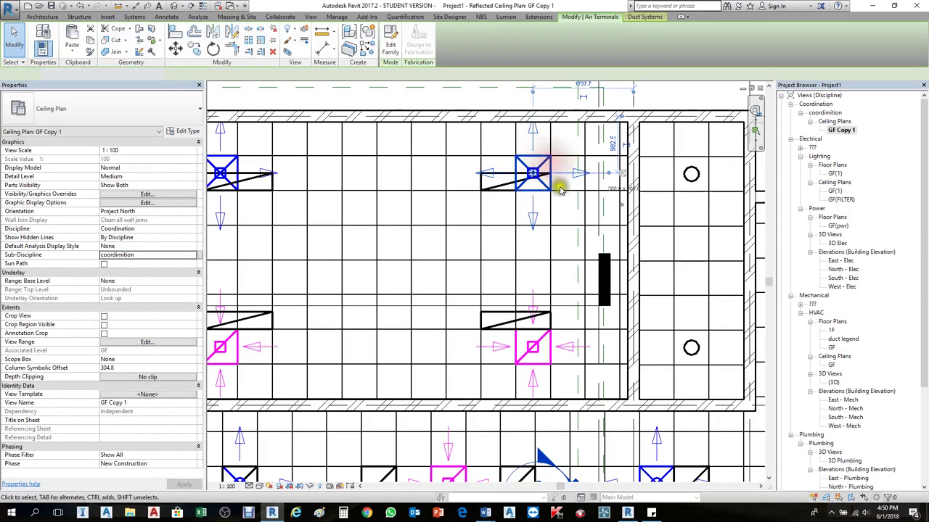
pyautogui.scroll(-2, 561, 185)
pyautogui.moveTo(562, 187); pyautogui.dragTo(622, 233)
# Step: Nudge the upper-right diffuser further left with the Left arrow, then deselect it
pyautogui.click(622, 232)
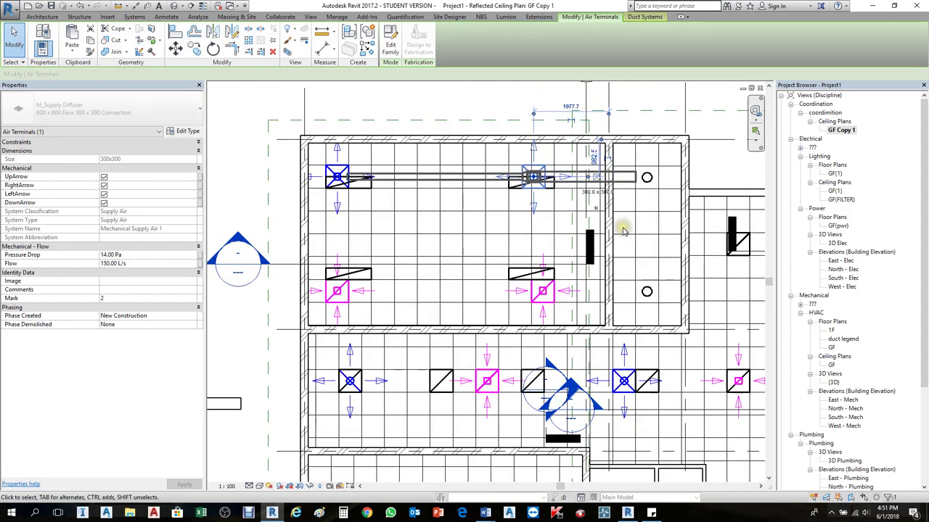
pyautogui.press('Left')
pyautogui.press('Left')
pyautogui.press('Left')
pyautogui.press('Left')
pyautogui.press('Left')
pyautogui.press('Left')
pyautogui.press('Left')
pyautogui.press('Left')
pyautogui.press('Left')
pyautogui.press('Left')
pyautogui.press('Left')
pyautogui.press('Left')
pyautogui.press('Left')
pyautogui.press('Left')
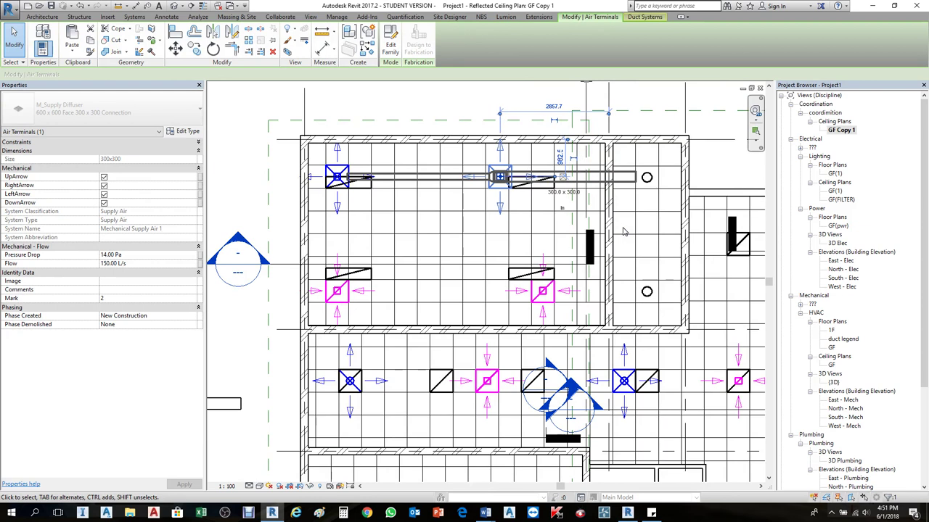
pyautogui.click(554, 227)
pyautogui.press('Left')
pyautogui.press('Left')
pyautogui.press('Left')
pyautogui.press('Left')
pyautogui.press('Left')
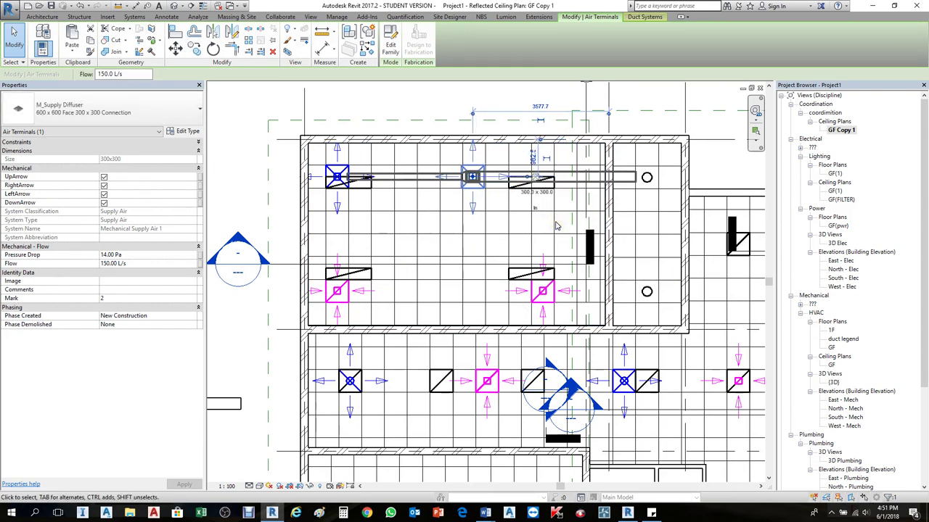
pyautogui.scroll(3, 554, 225)
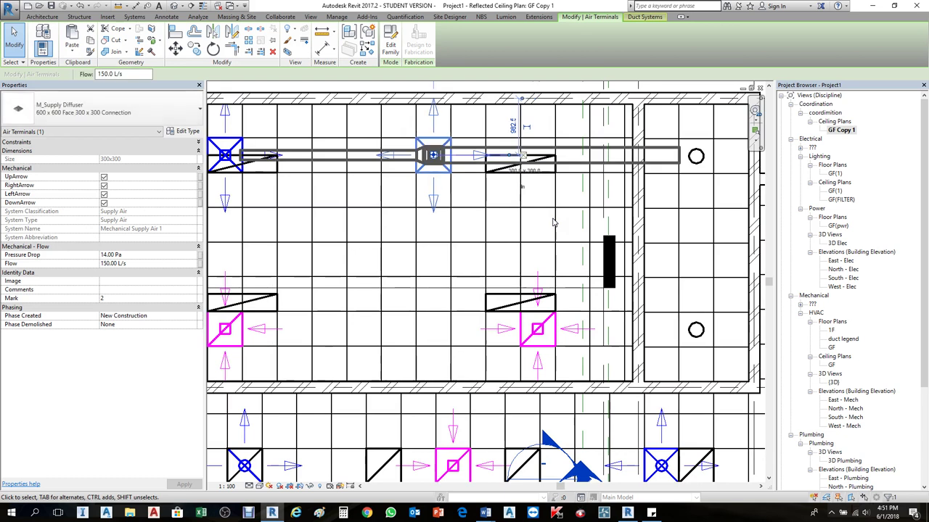
pyautogui.click(567, 231)
pyautogui.scroll(-3, 552, 218)
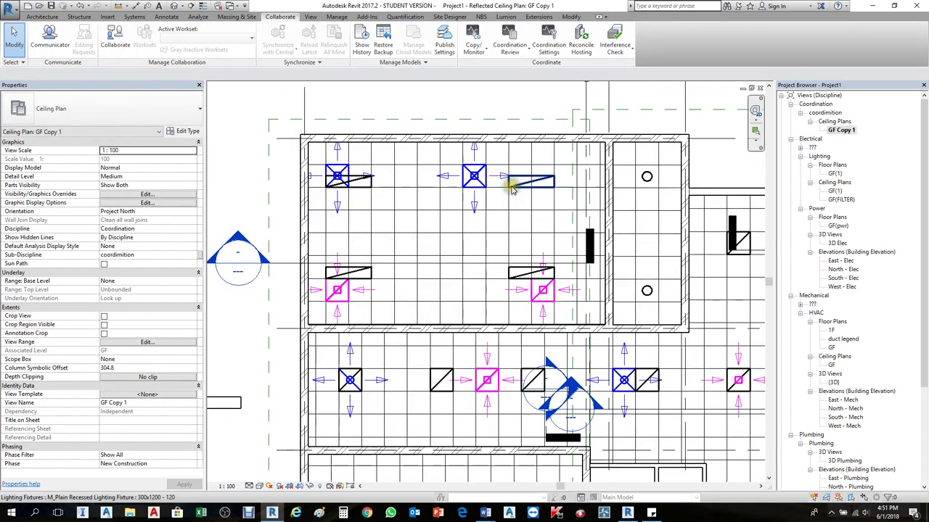
pyautogui.scroll(2, 513, 188)
# Step: Move the top-middle supply diffuser right past the lighting fixture and deselect it
pyautogui.click(473, 181)
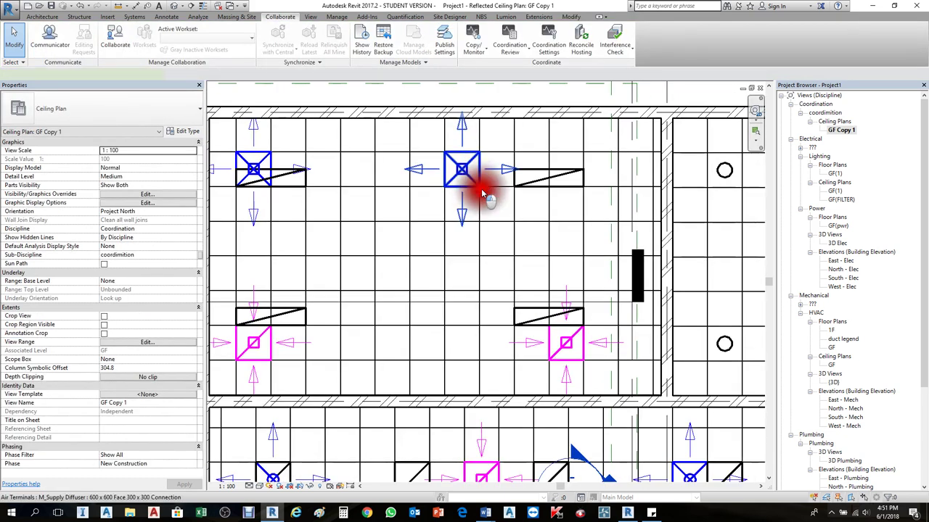
pyautogui.click(544, 244)
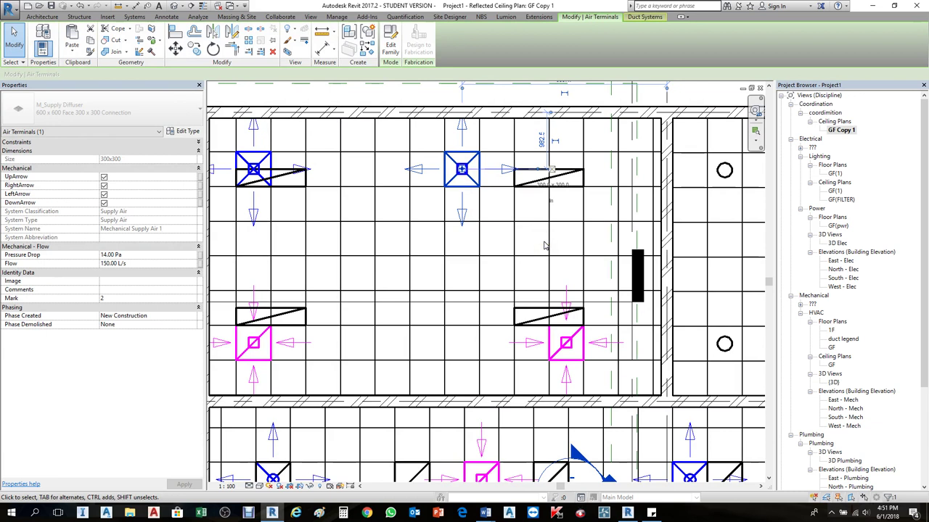
pyautogui.click(541, 241)
pyautogui.scroll(2, 520, 201)
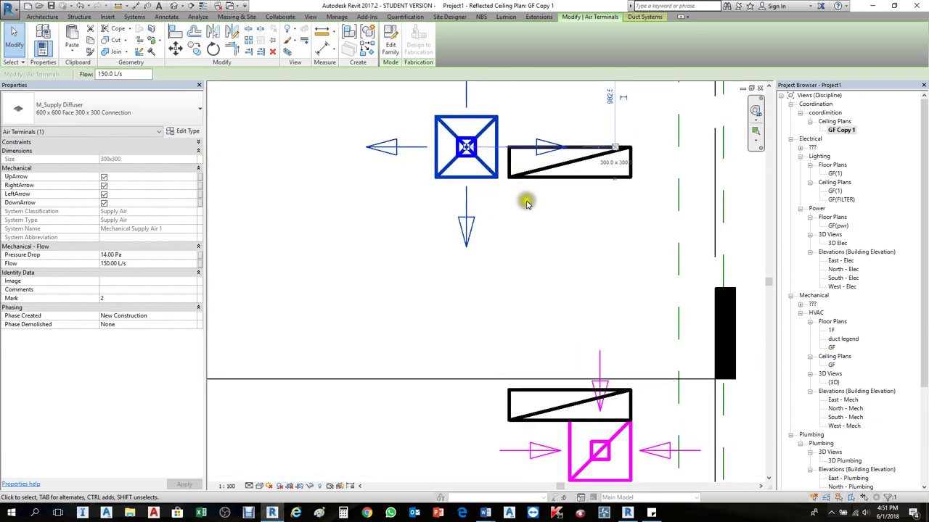
pyautogui.click(532, 212)
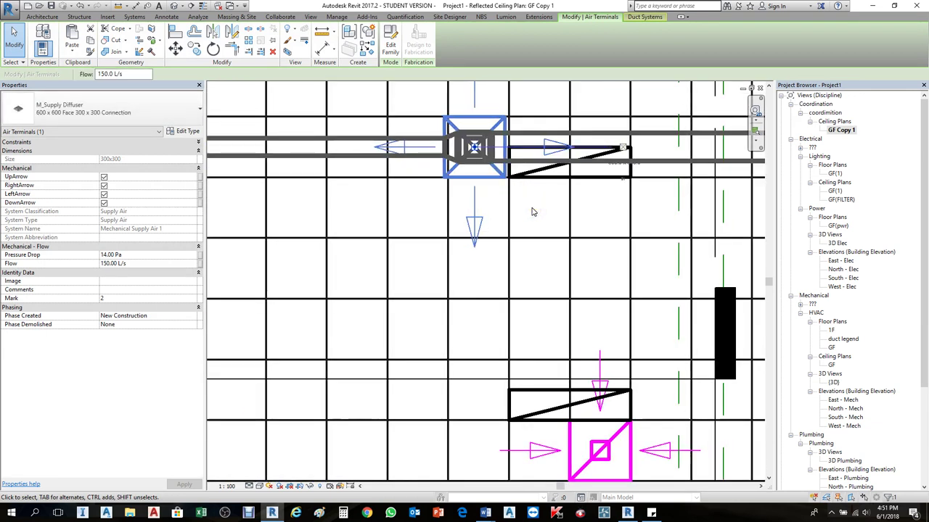
pyautogui.click(534, 214)
pyautogui.scroll(-4, 534, 209)
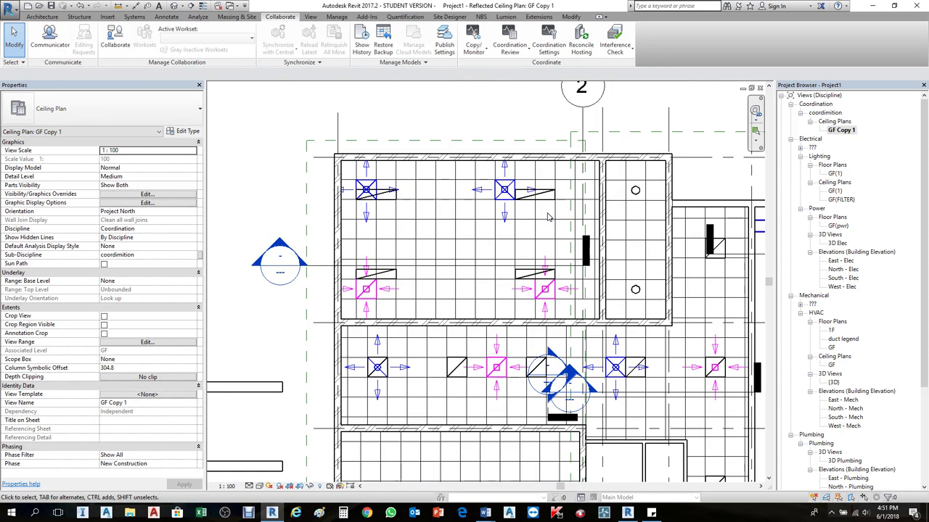
# Step: Browse to Desktop > PROJECT and open the 'Project1 clash report' HTML file
pyautogui.click(131, 515)
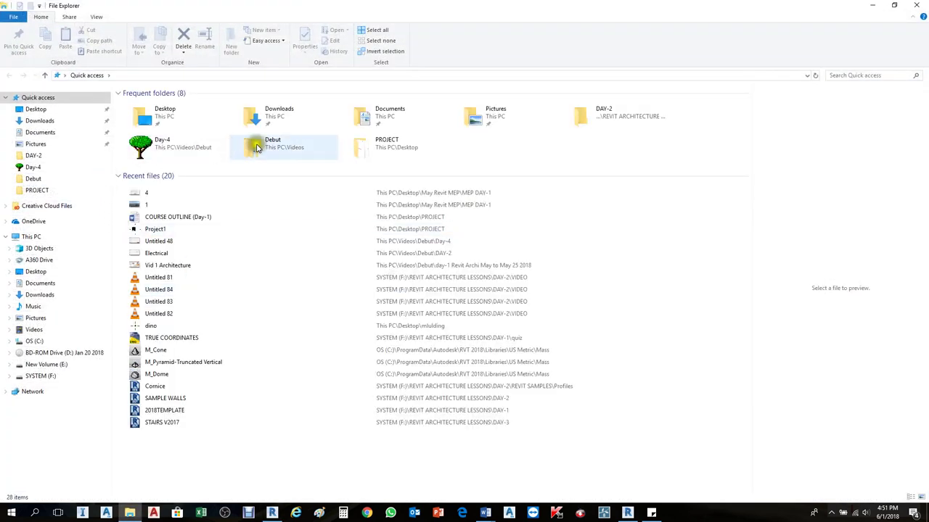
pyautogui.click(47, 110)
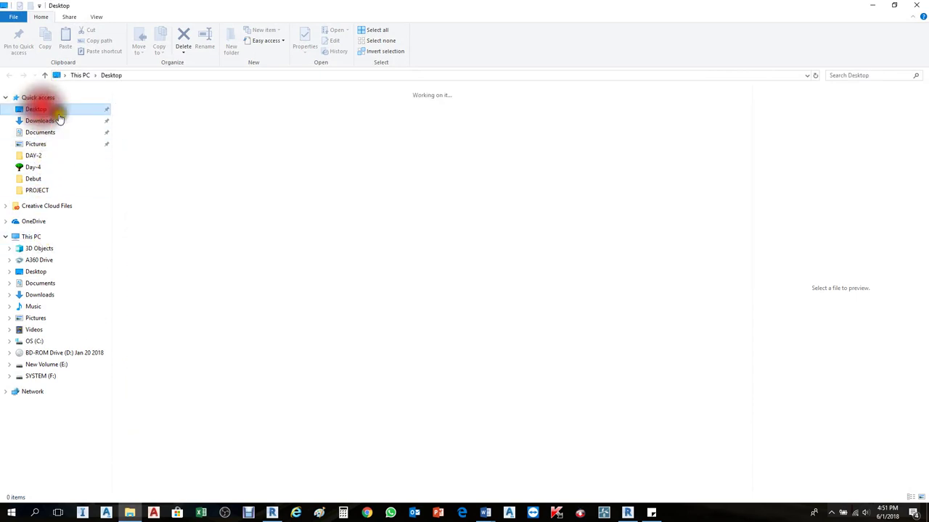
pyautogui.press('p')
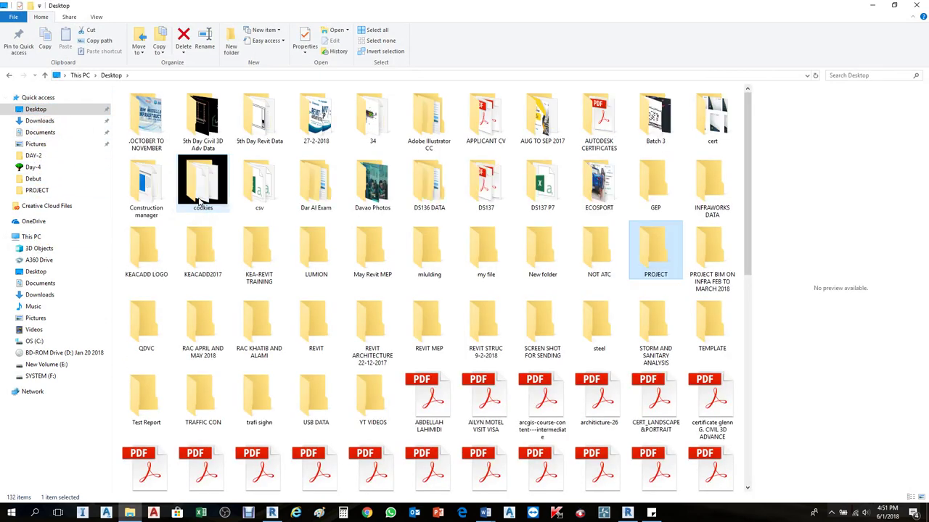
pyautogui.doubleClick(657, 246)
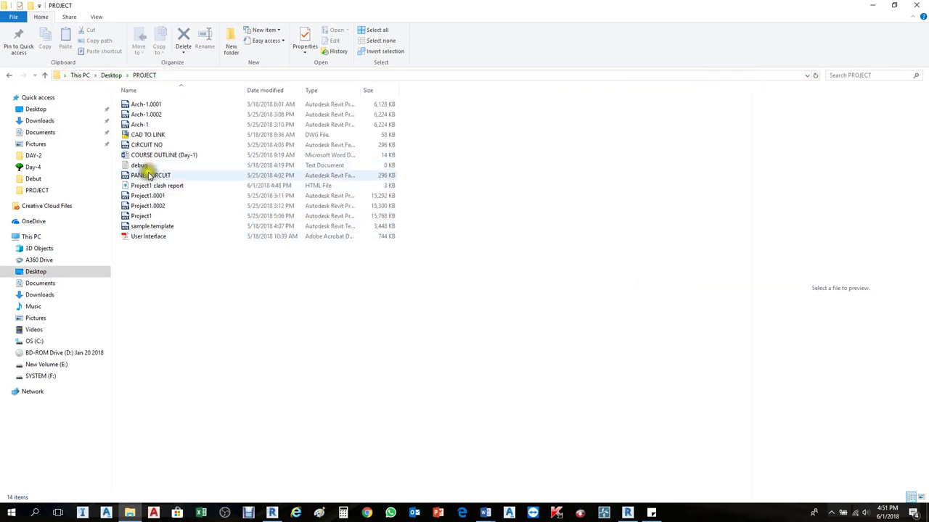
pyautogui.click(153, 239)
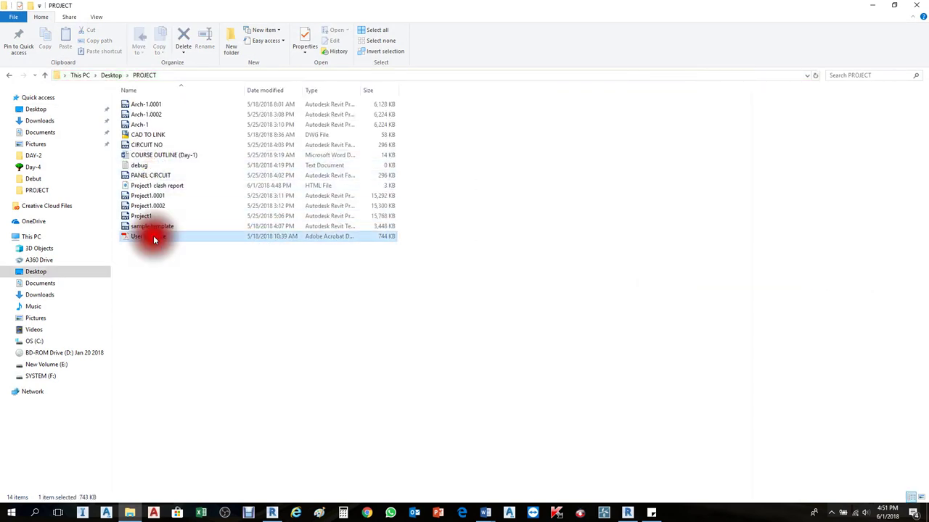
pyautogui.click(154, 186)
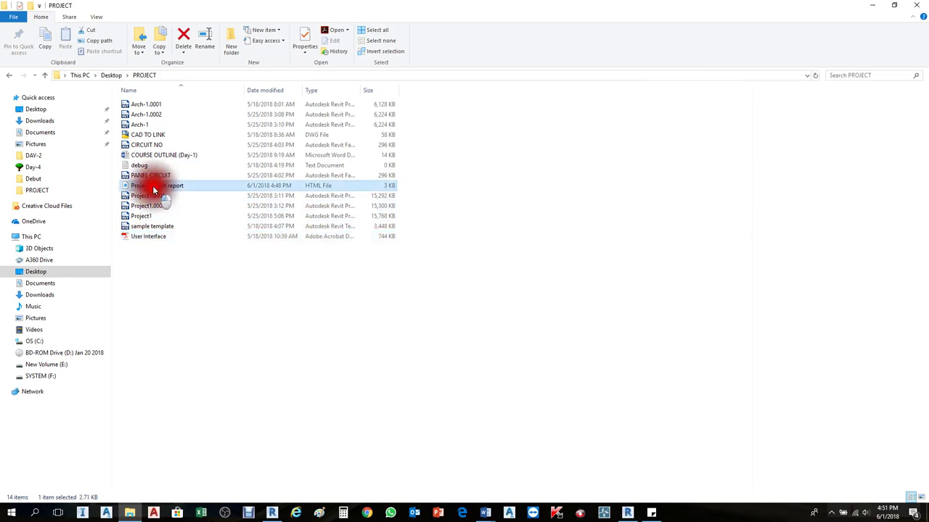
pyautogui.doubleClick(155, 188)
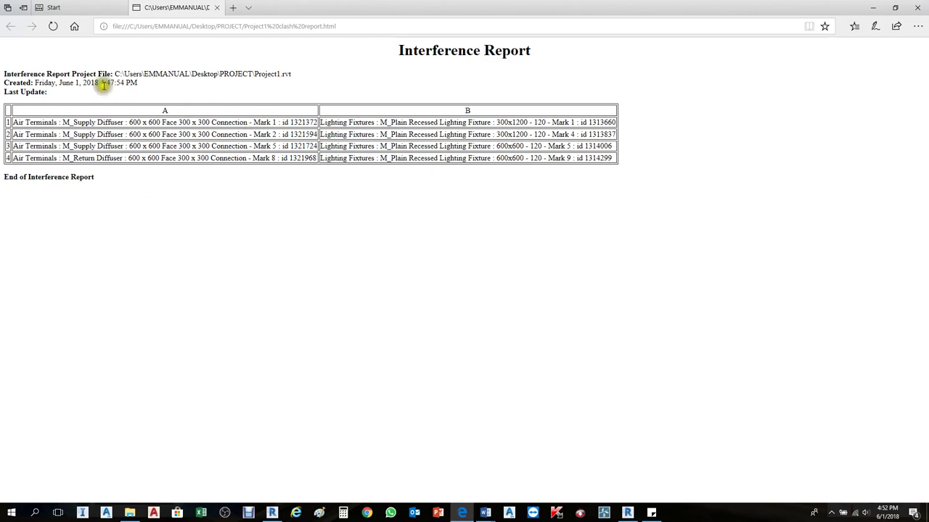
# Step: Read the four clash rows, highlight diffuser id 1321724 in row 3, and minimize Edge
pyautogui.click(38, 124)
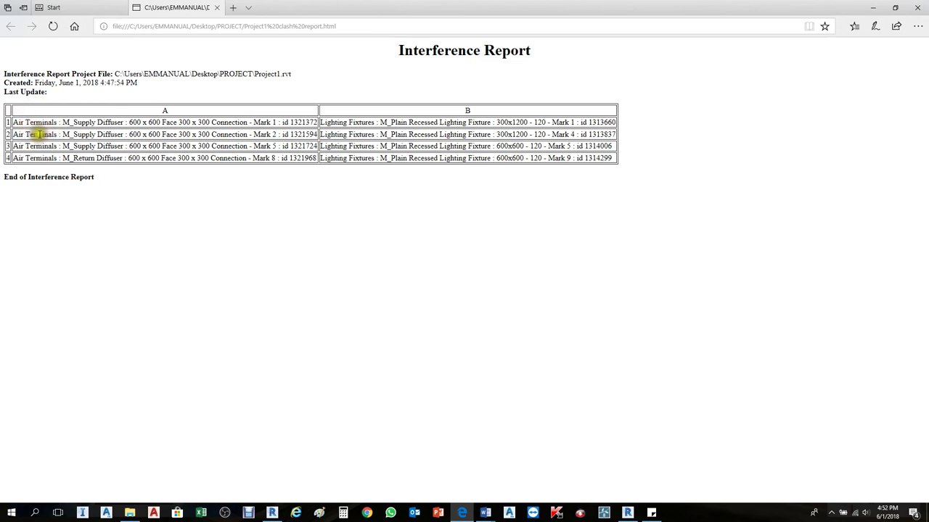
pyautogui.click(35, 145)
pyautogui.click(36, 160)
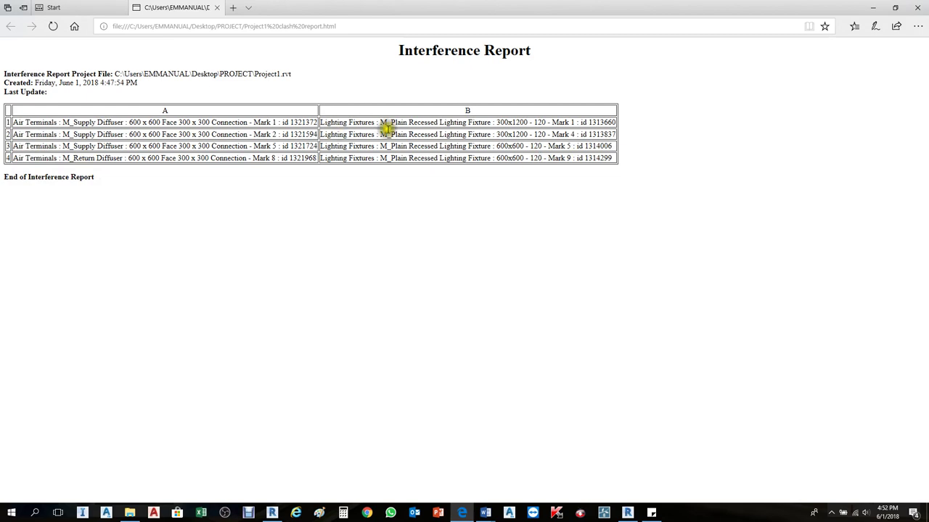
pyautogui.moveTo(283, 122); pyautogui.dragTo(316, 124)
pyautogui.click(292, 122)
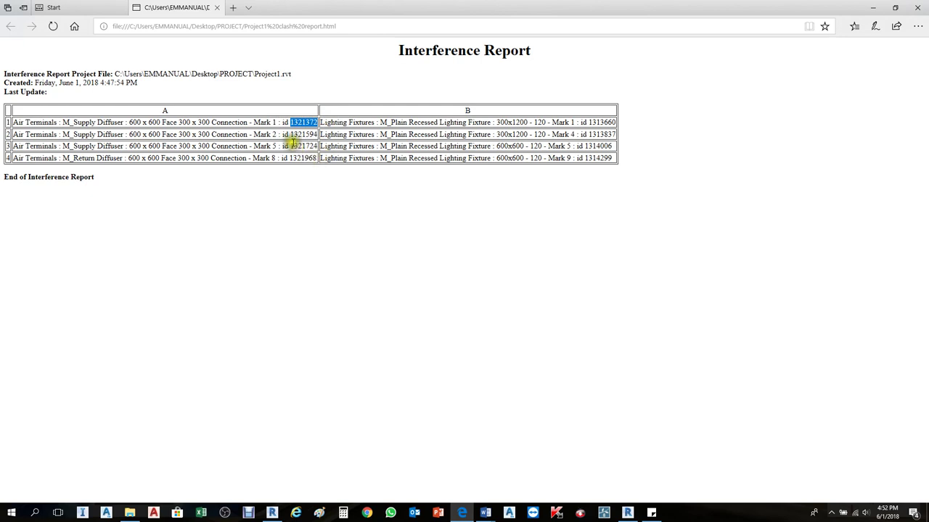
pyautogui.moveTo(291, 146); pyautogui.dragTo(325, 154)
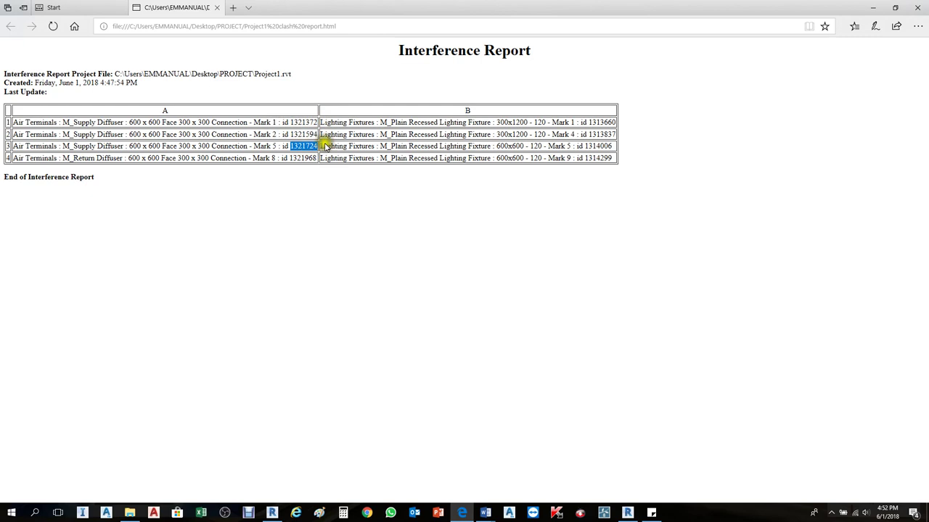
pyautogui.click(876, 8)
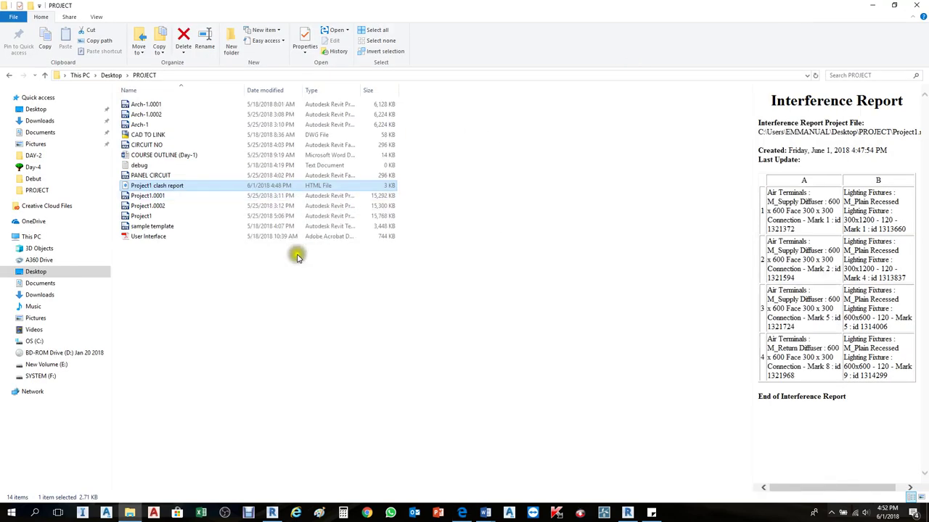
# Step: Back in Revit, select diffuser 1321724 using Manage > Select by ID
pyautogui.click(272, 513)
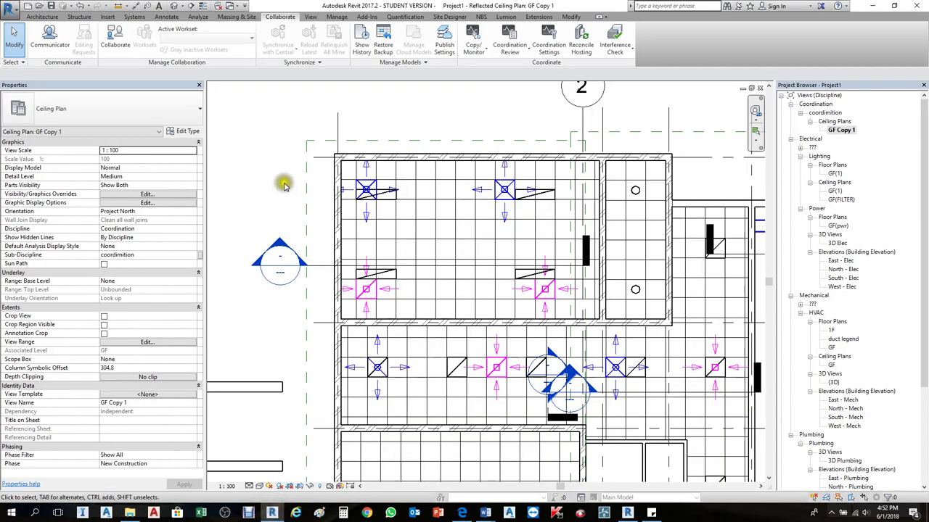
pyautogui.scroll(-2, 265, 170)
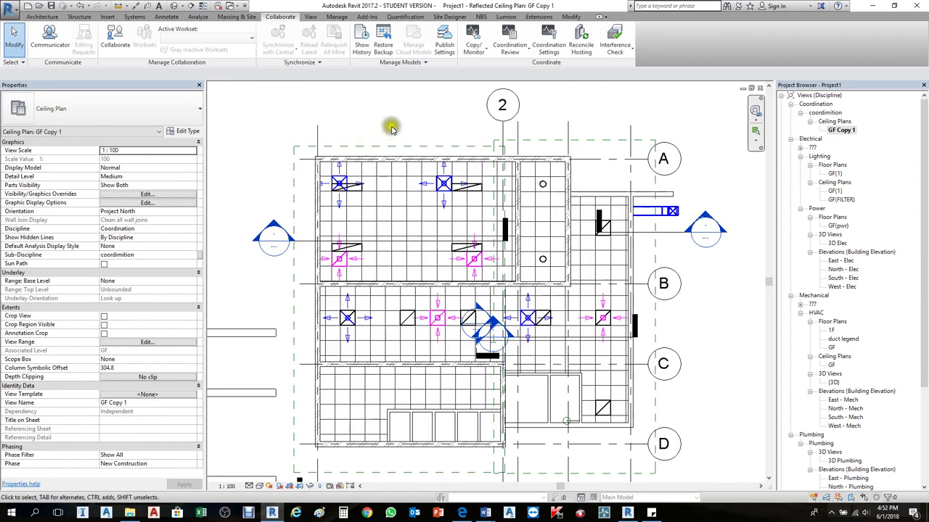
pyautogui.click(337, 17)
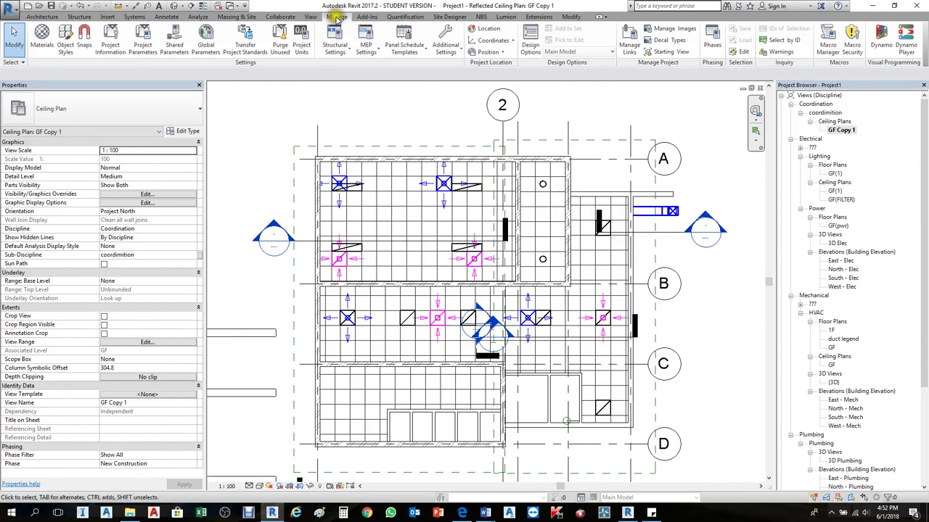
pyautogui.click(772, 41)
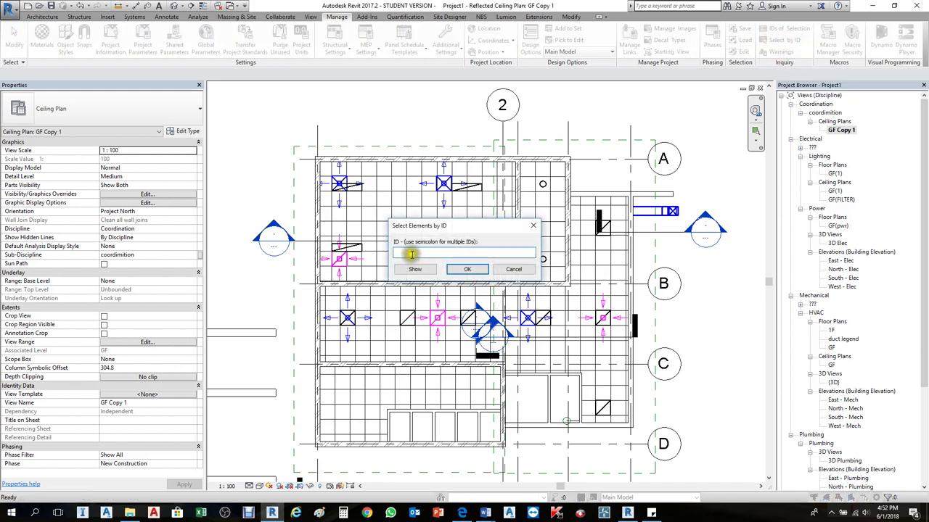
pyautogui.click(411, 254)
pyautogui.click(468, 269)
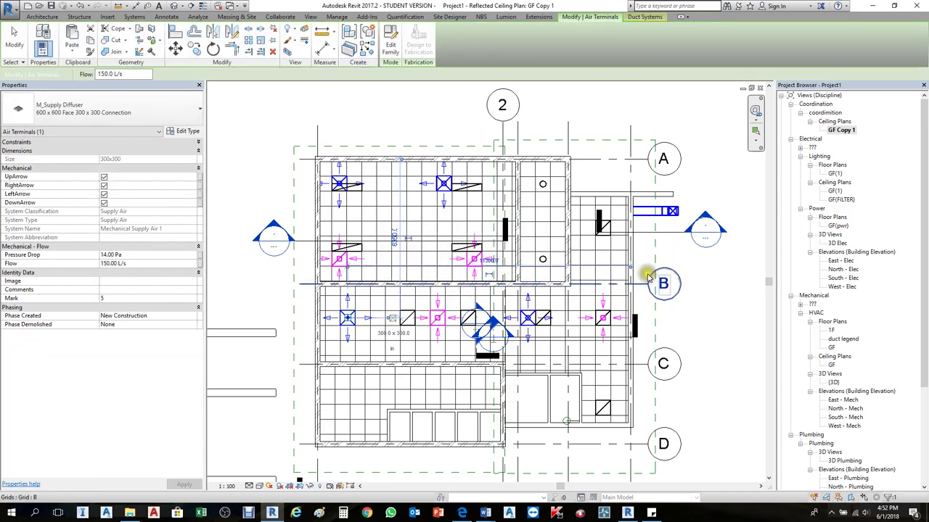
pyautogui.scroll(2, 430, 274)
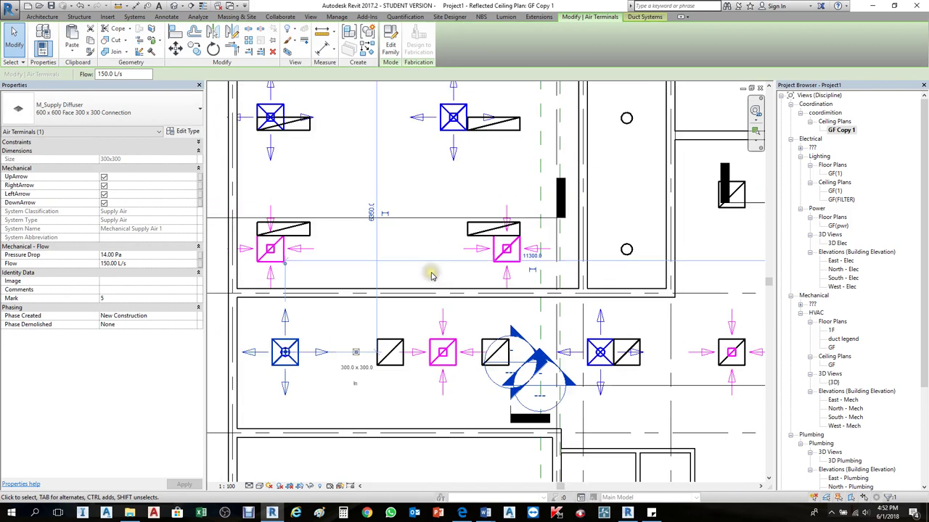
pyautogui.scroll(-2, 431, 274)
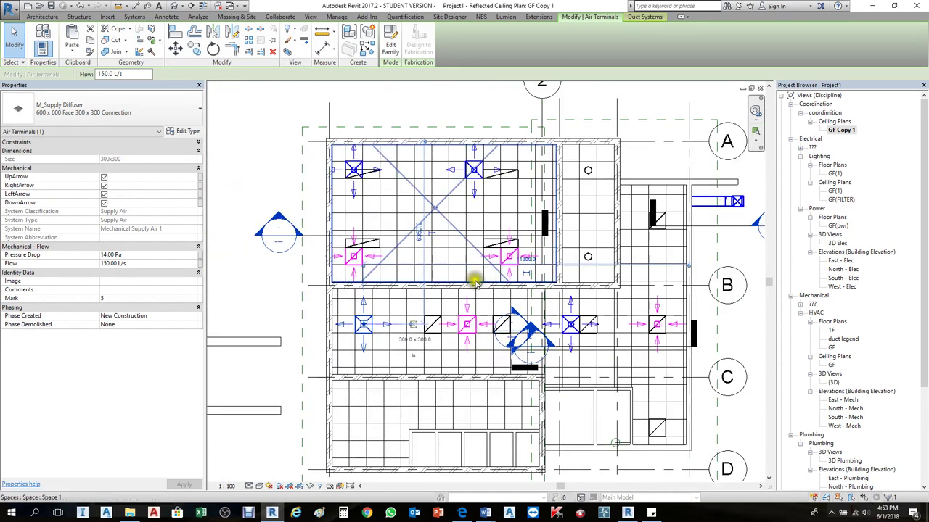
pyautogui.scroll(3, 490, 270)
pyautogui.scroll(-2, 460, 246)
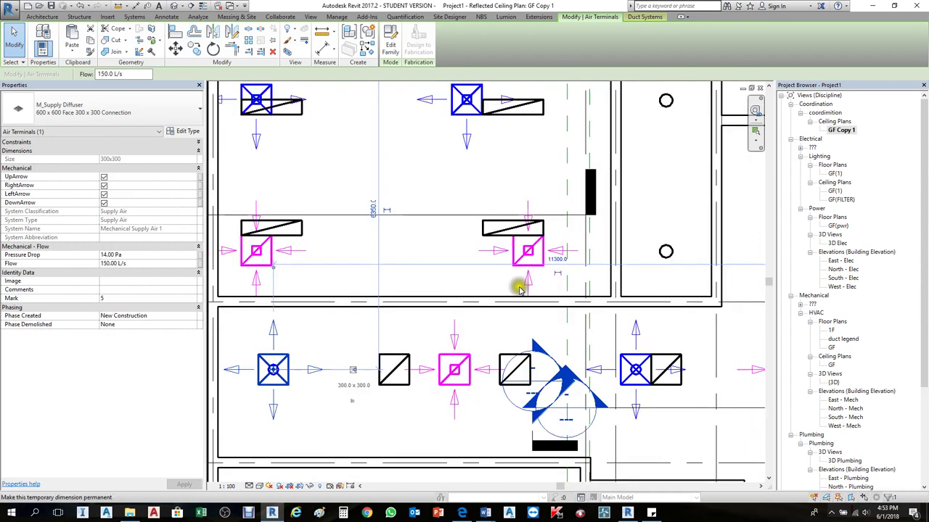
pyautogui.scroll(4, 421, 230)
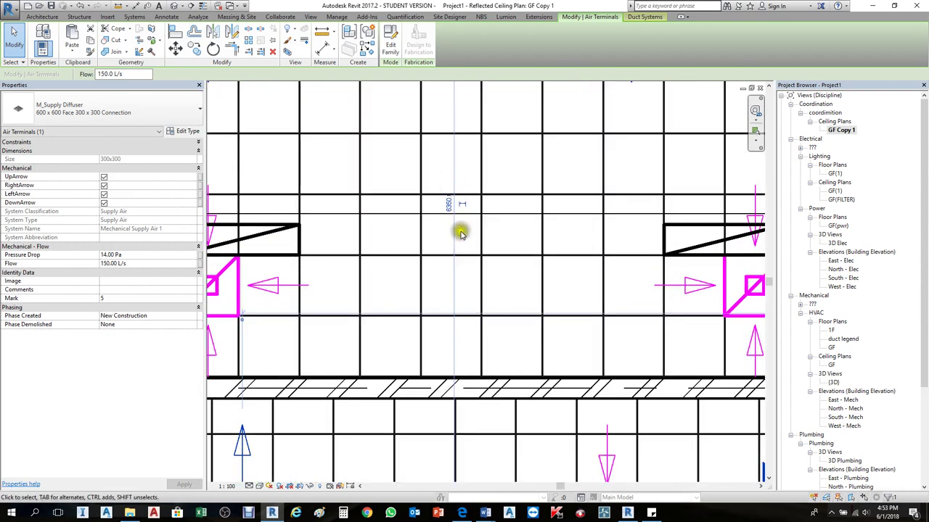
pyautogui.scroll(-5, 479, 285)
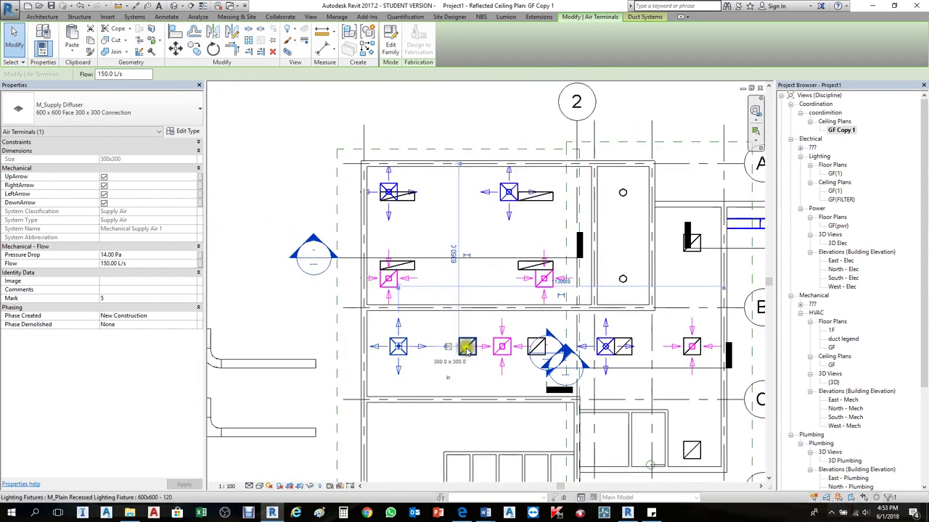
pyautogui.scroll(3, 396, 375)
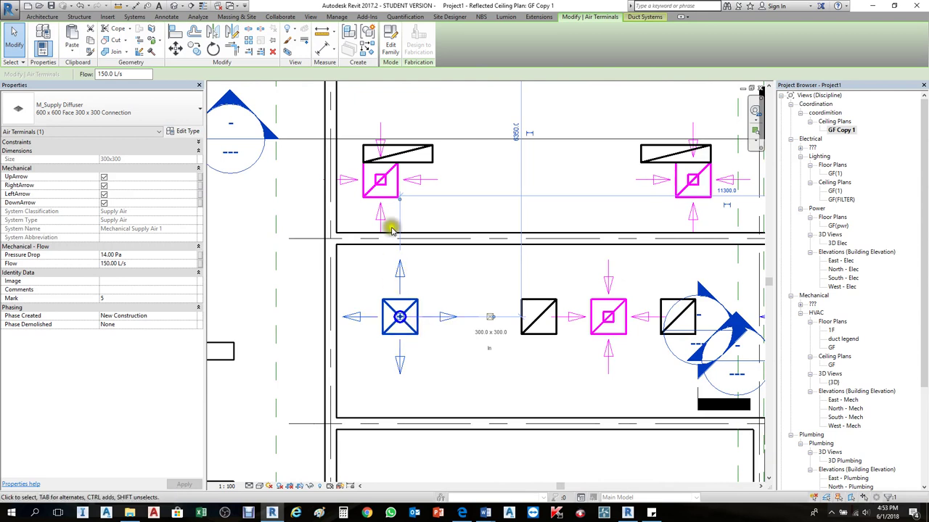
# Step: Isolate the selected diffuser in a Selection Box 3D view and orbit around it
pyautogui.click(287, 54)
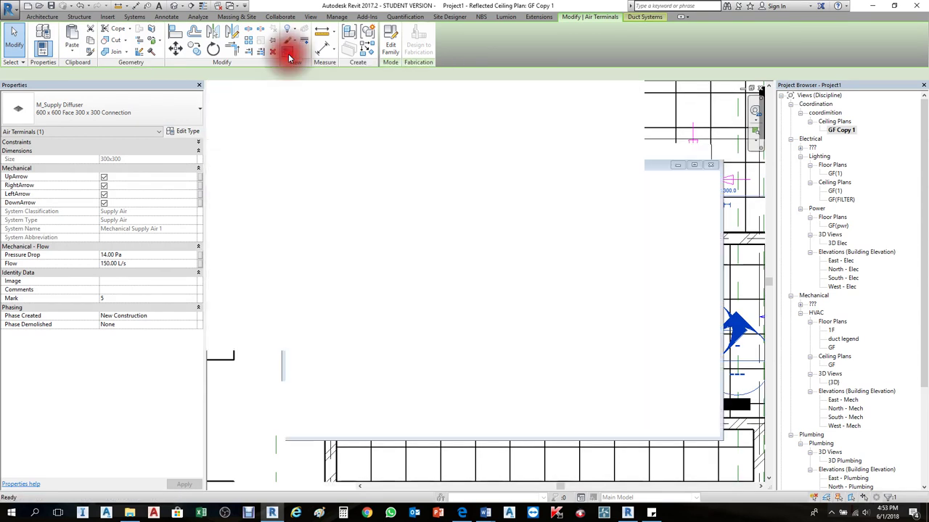
pyautogui.scroll(3, 383, 363)
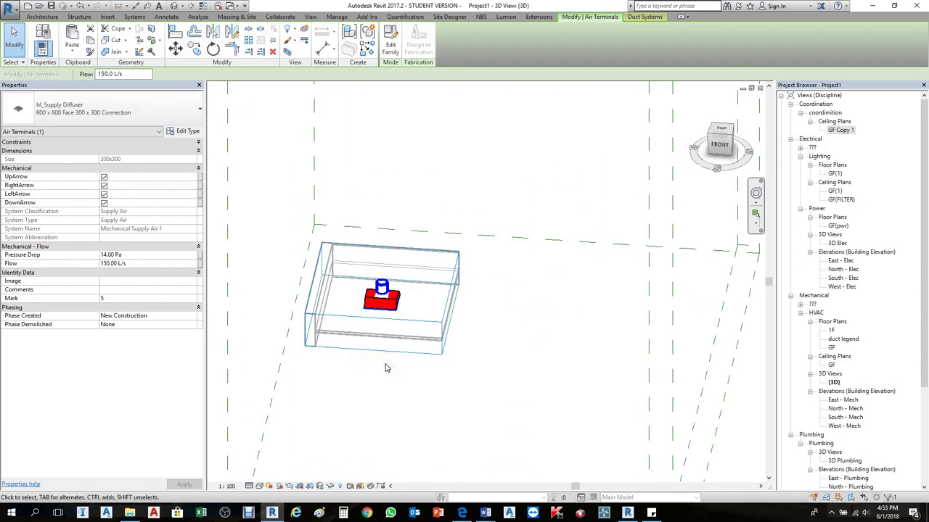
pyautogui.scroll(3, 363, 355)
pyautogui.scroll(5, 363, 244)
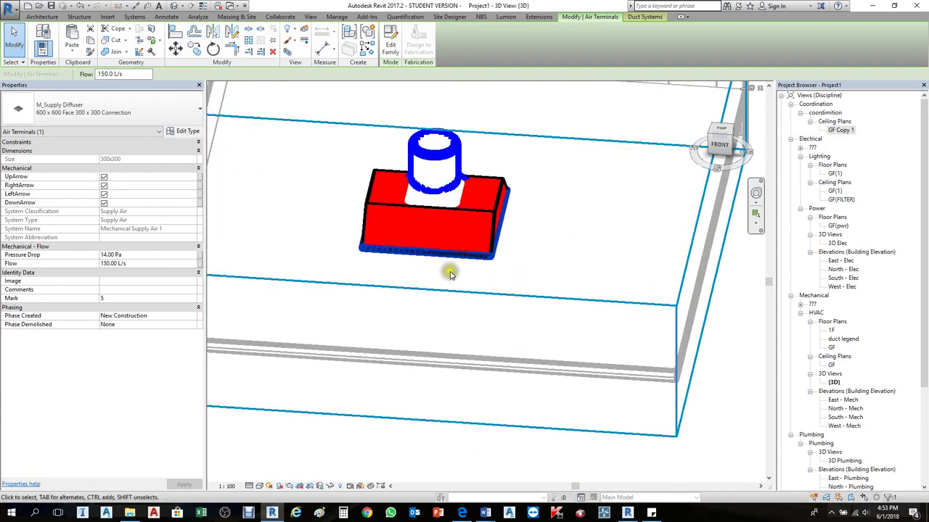
pyautogui.scroll(-5, 444, 203)
pyautogui.keyDown('shift'); pyautogui.moveTo(473, 395); pyautogui.dragTo(545, 339, button='middle'); pyautogui.keyUp('shift')
pyautogui.scroll(2, 446, 207)
# Step: Select the recessed lighting fixture and turn the view to the ViewCube's Left face
pyautogui.press('Escape')
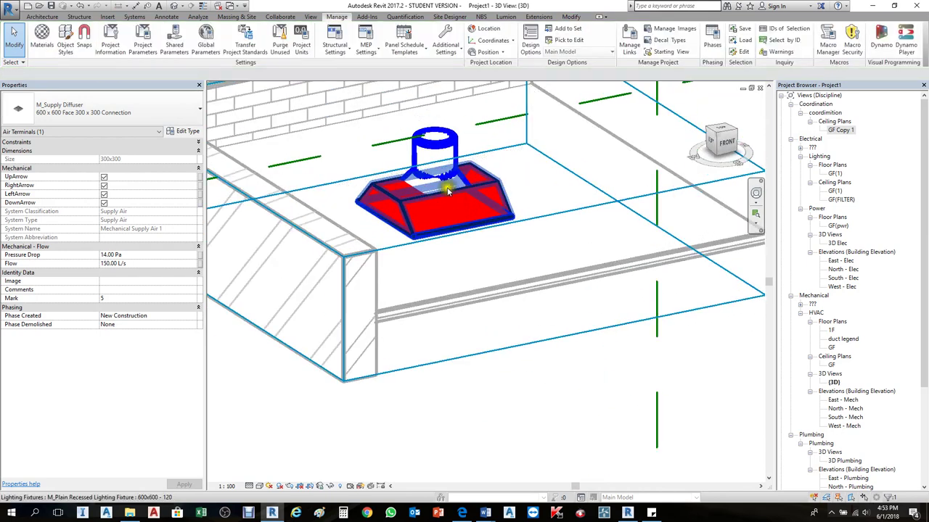
pyautogui.click(435, 187)
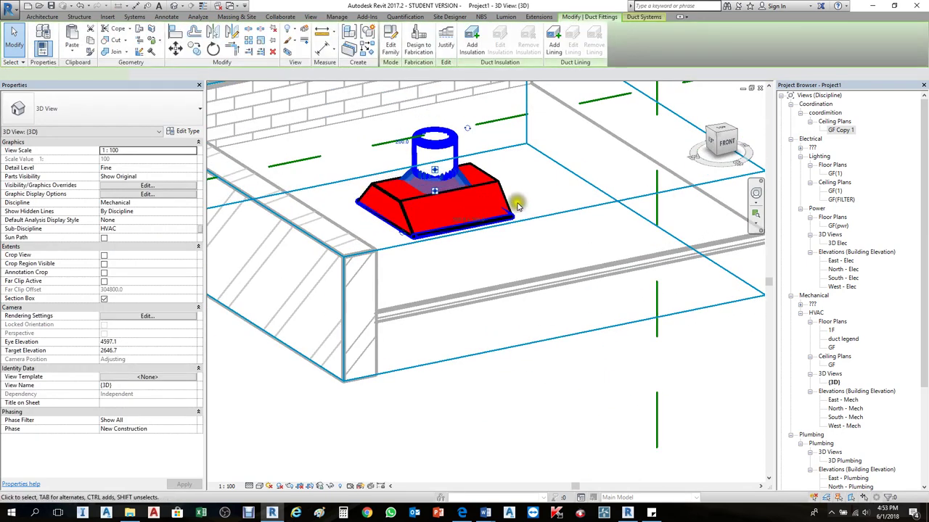
pyautogui.scroll(-3, 507, 215)
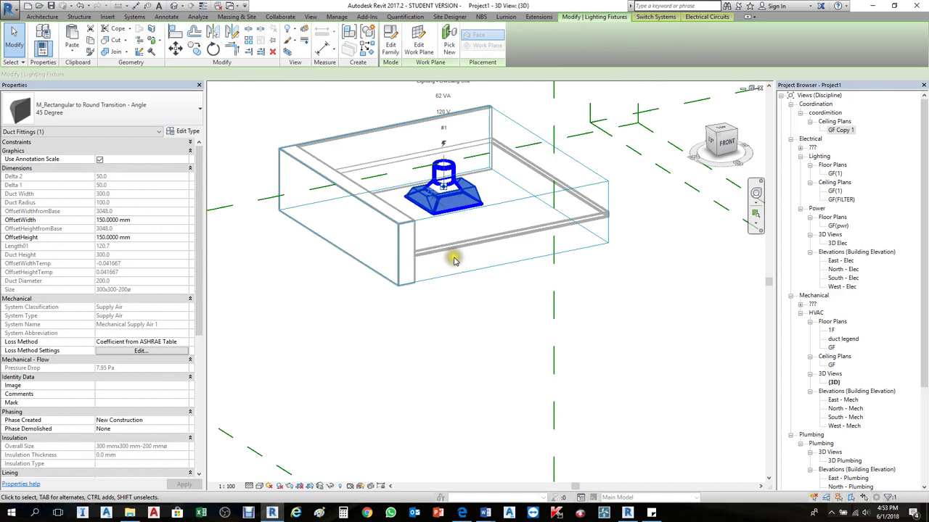
pyautogui.click(465, 200)
pyautogui.scroll(3, 483, 187)
pyautogui.press('Escape')
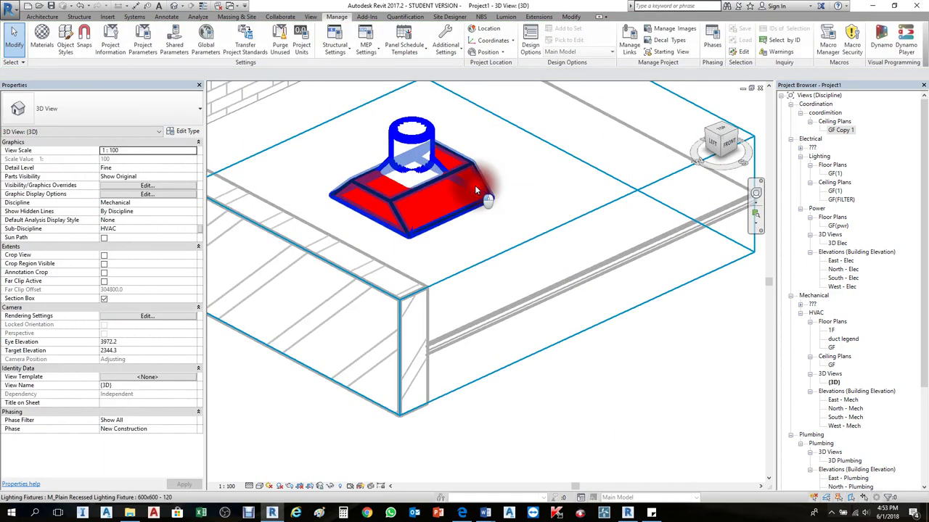
pyautogui.click(476, 190)
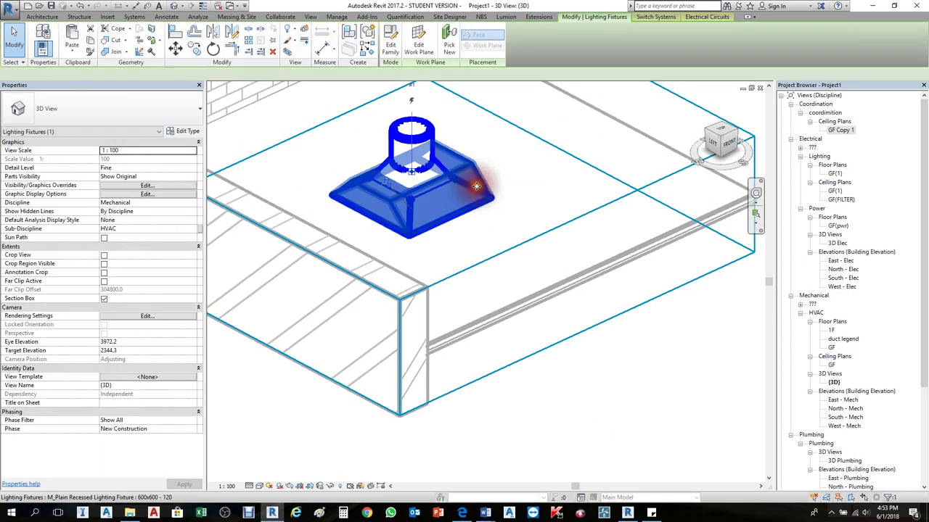
pyautogui.click(711, 148)
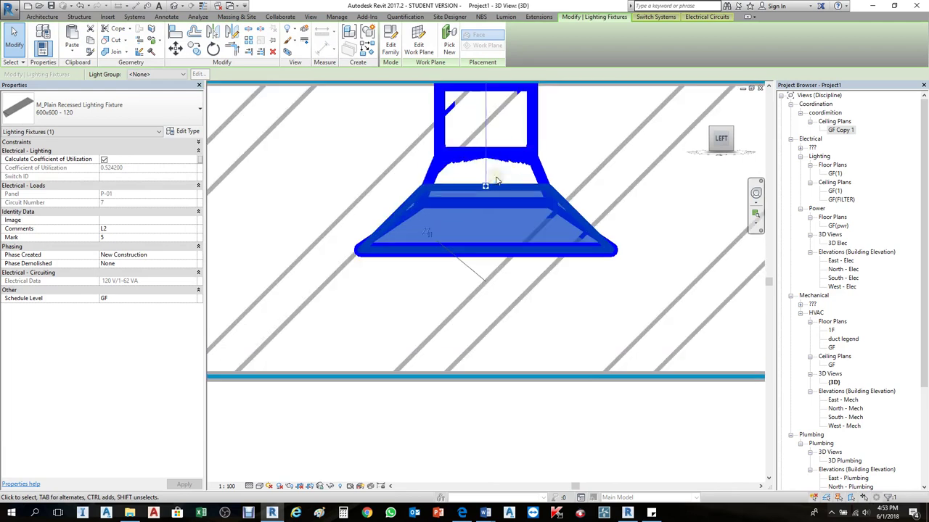
pyautogui.scroll(-2, 399, 208)
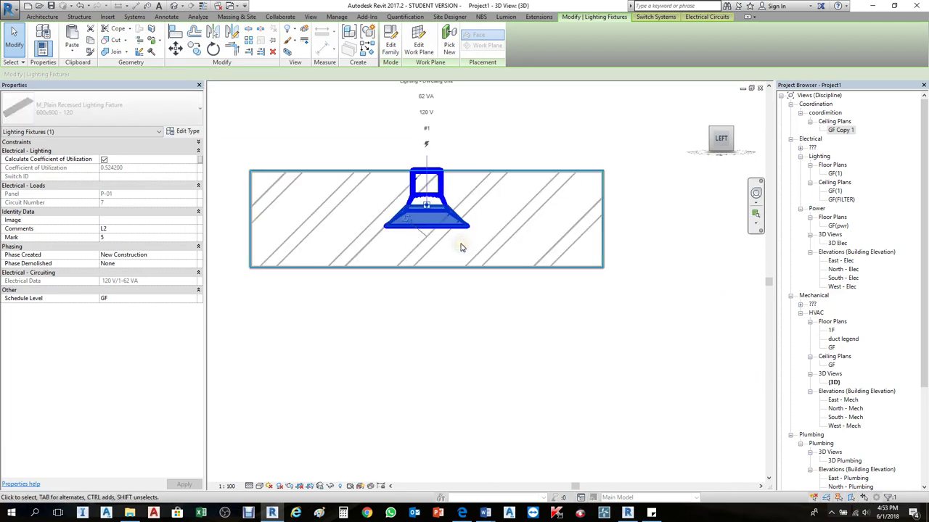
# Step: Drag the lighting fixture right, clear of the diffuser, then return to GF Copy 1
pyautogui.moveTo(460, 248); pyautogui.dragTo(495, 247)
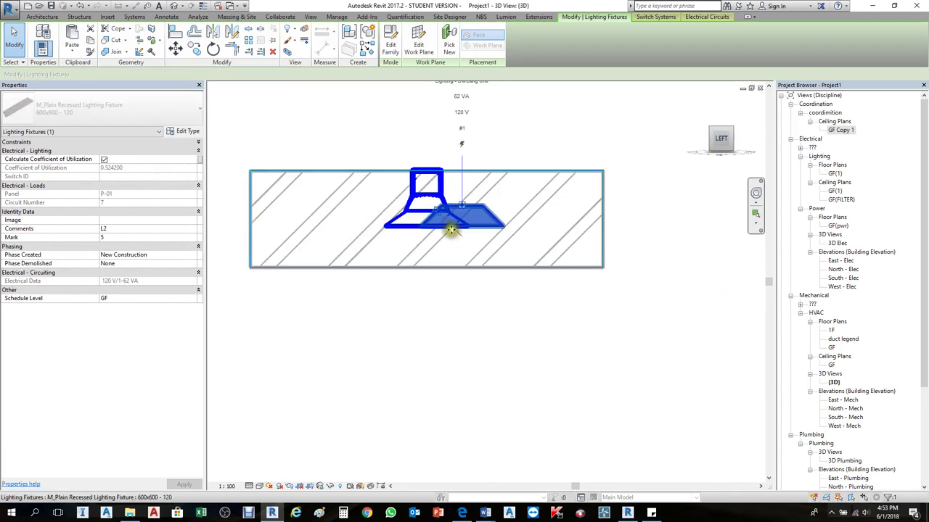
pyautogui.hotkey('ctrl', 'y')
pyautogui.click(531, 263)
pyautogui.click(531, 263)
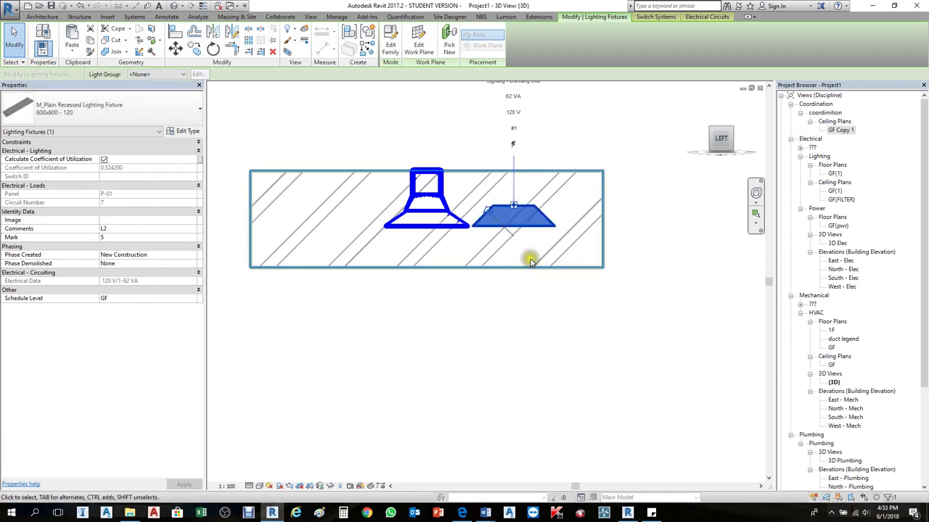
pyautogui.click(574, 305)
pyautogui.scroll(-3, 508, 292)
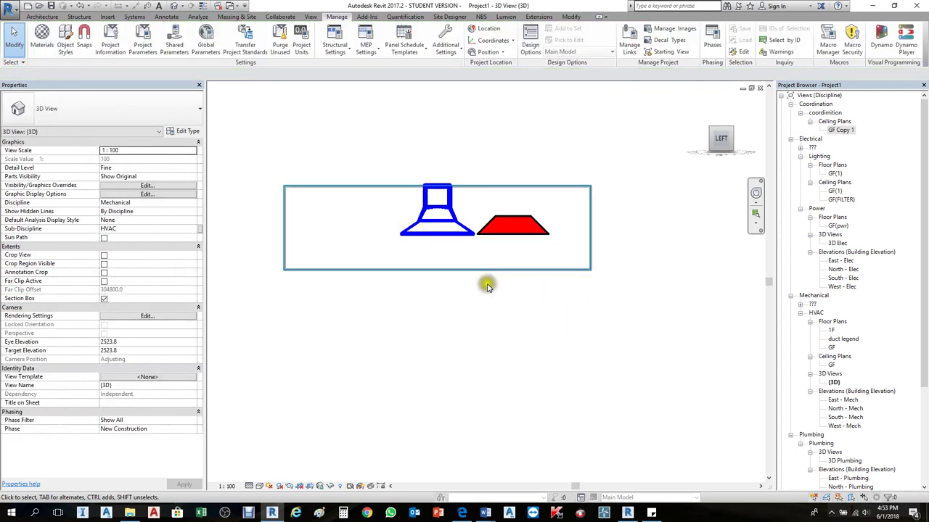
pyautogui.keyDown('shift'); pyautogui.moveTo(508, 299); pyautogui.dragTo(428, 394, button='middle'); pyautogui.keyUp('shift')
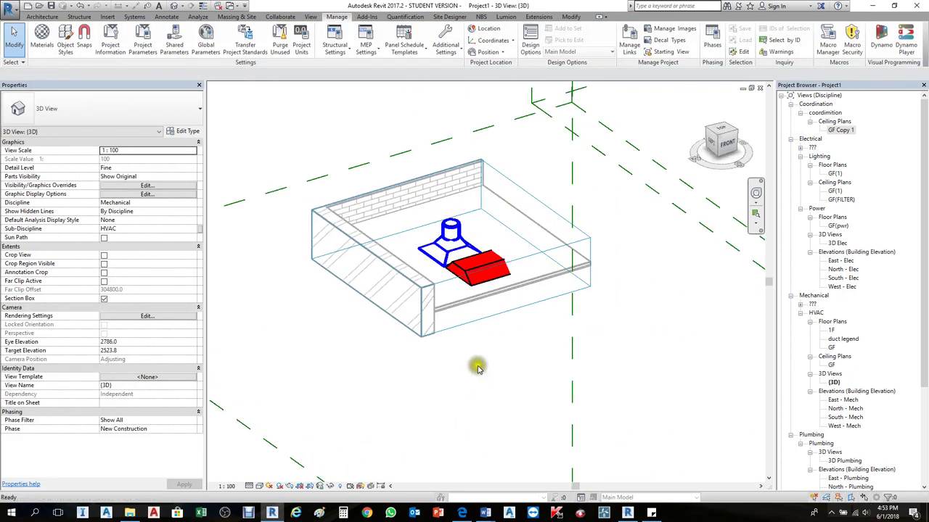
pyautogui.hotkey('ctrl', 'Tab')
pyautogui.scroll(-3, 303, 269)
pyautogui.scroll(2, 302, 269)
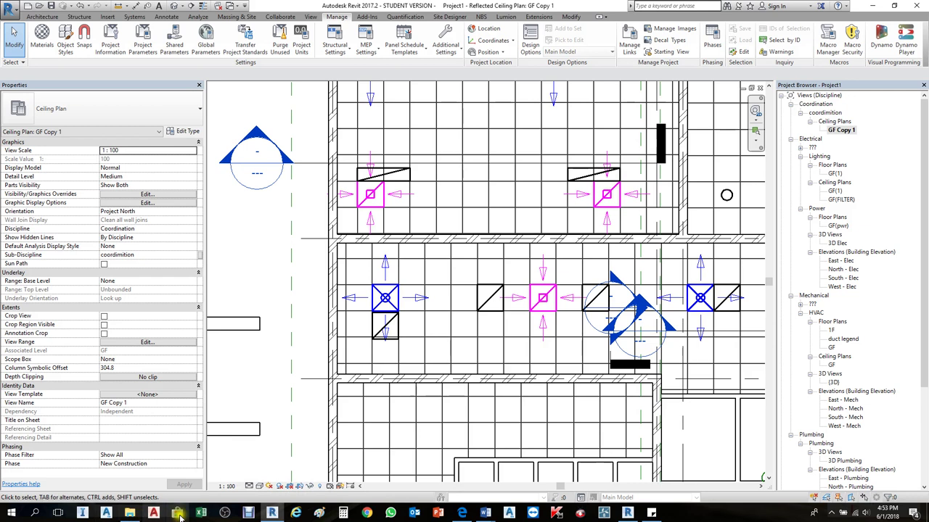
# Step: Reopen the clash report, highlight return diffuser id 1321968 in row 4, and switch back to Revit
pyautogui.click(129, 513)
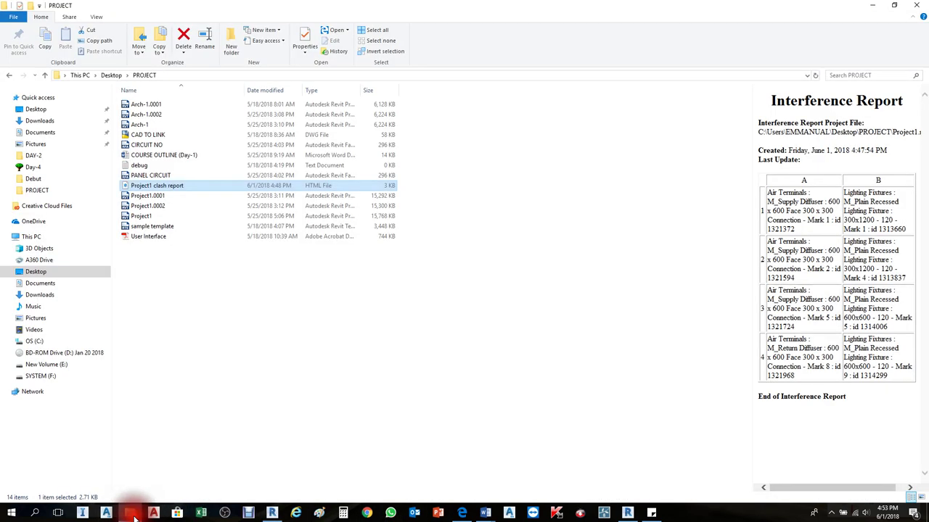
pyautogui.doubleClick(139, 186)
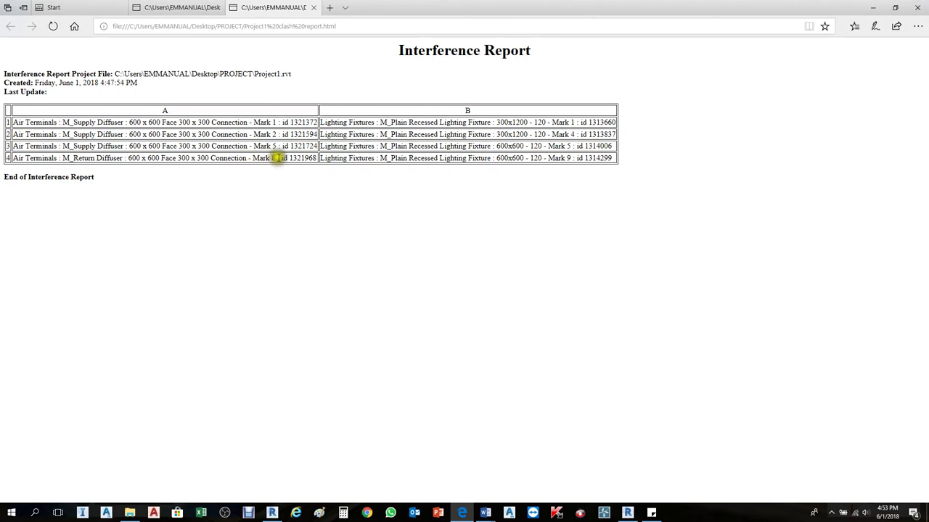
pyautogui.moveTo(289, 157); pyautogui.dragTo(316, 160)
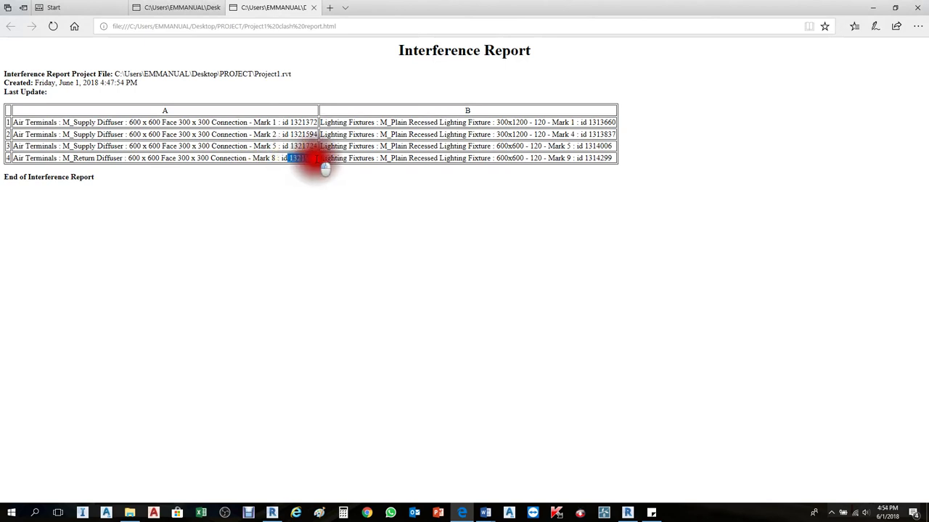
pyautogui.click(895, 8)
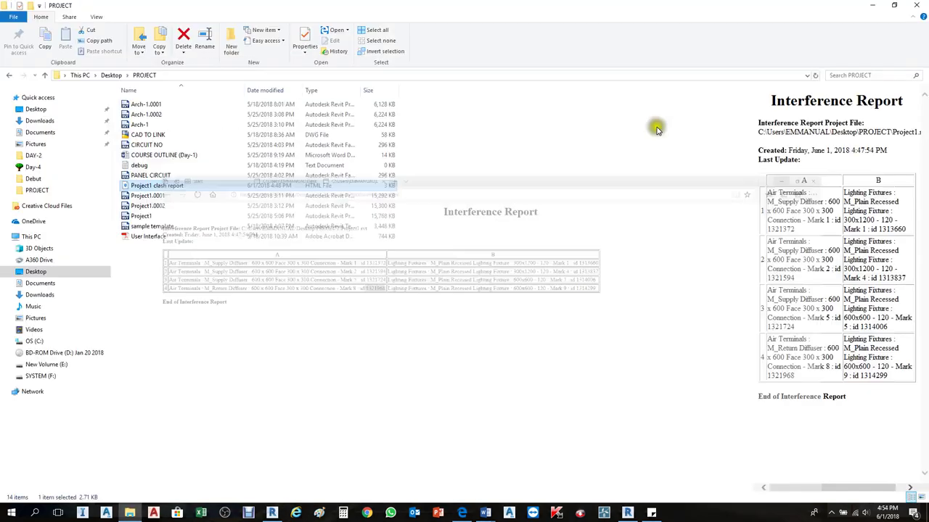
pyautogui.click(272, 514)
pyautogui.click(264, 264)
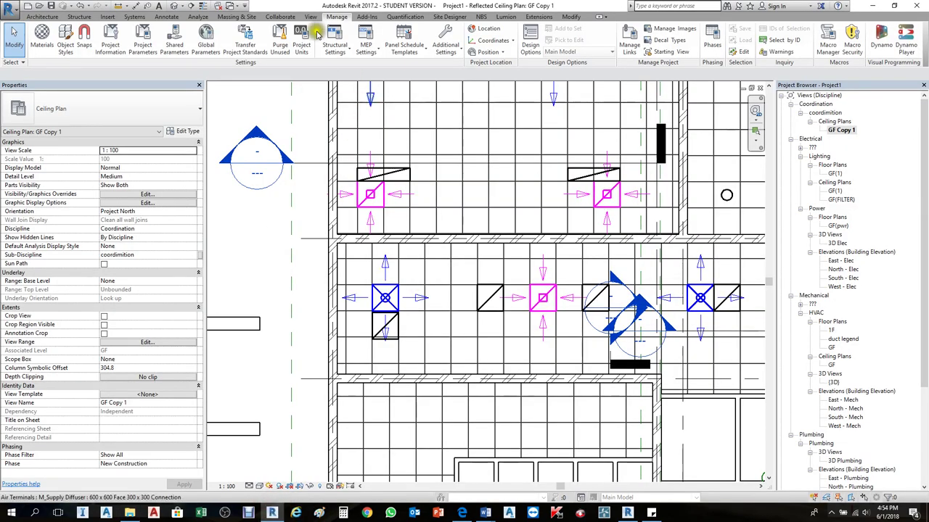
# Step: Select element 1321968 through Manage > Select by ID, moving the dialog off the found diffuser
pyautogui.click(339, 18)
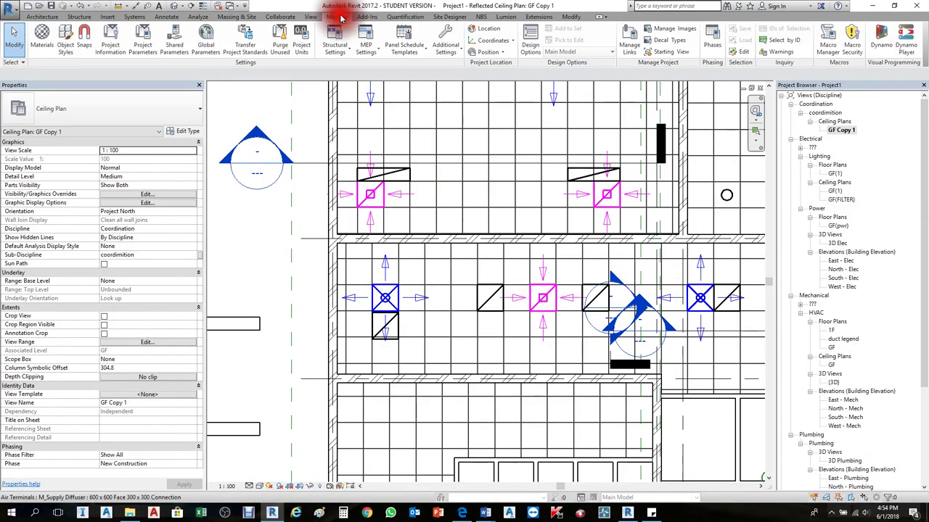
pyautogui.click(786, 42)
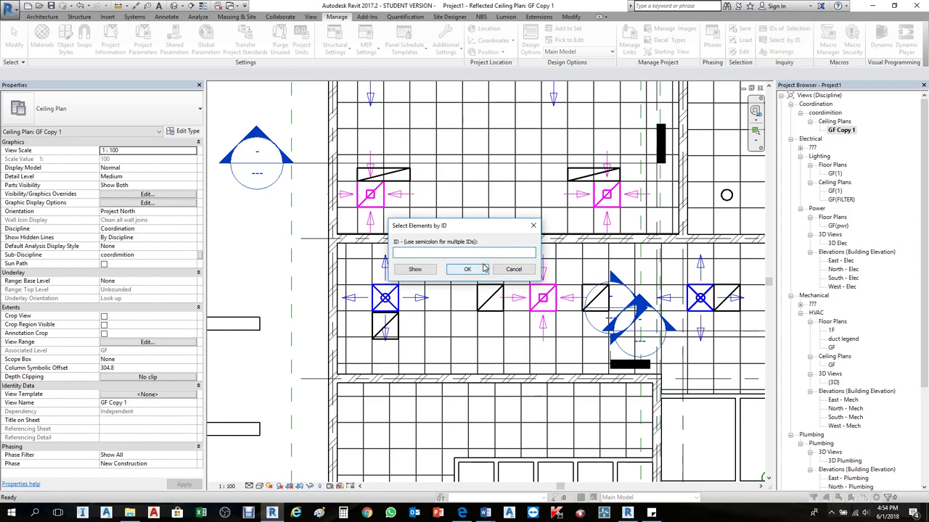
pyautogui.click(399, 251)
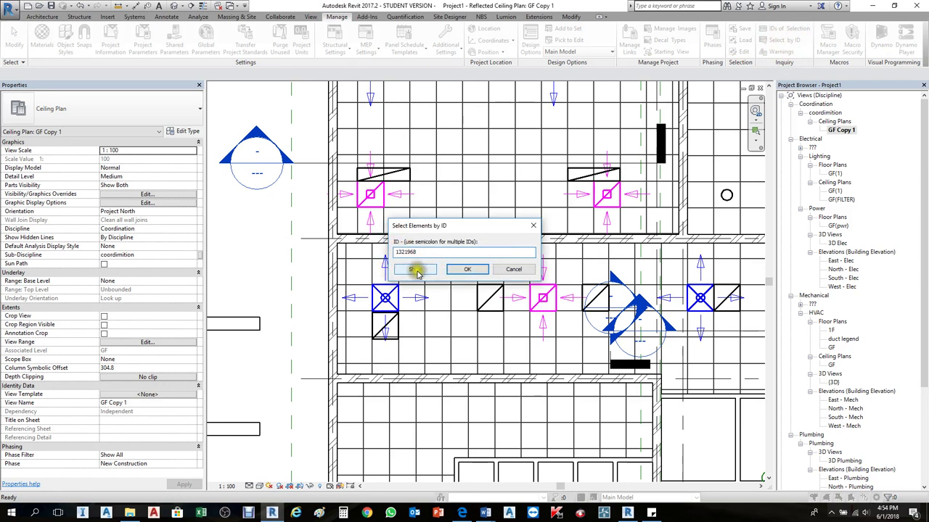
pyautogui.click(416, 270)
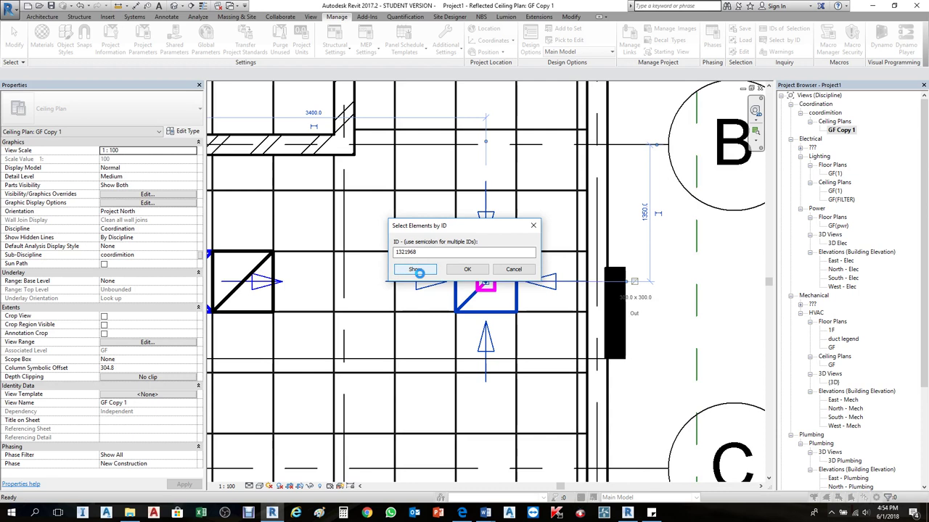
pyautogui.moveTo(473, 225); pyautogui.dragTo(504, 321)
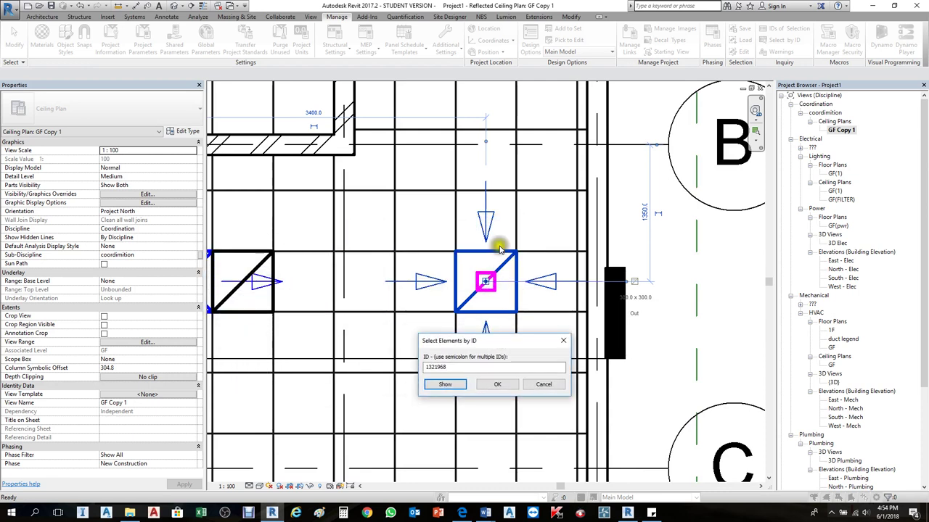
pyautogui.click(502, 387)
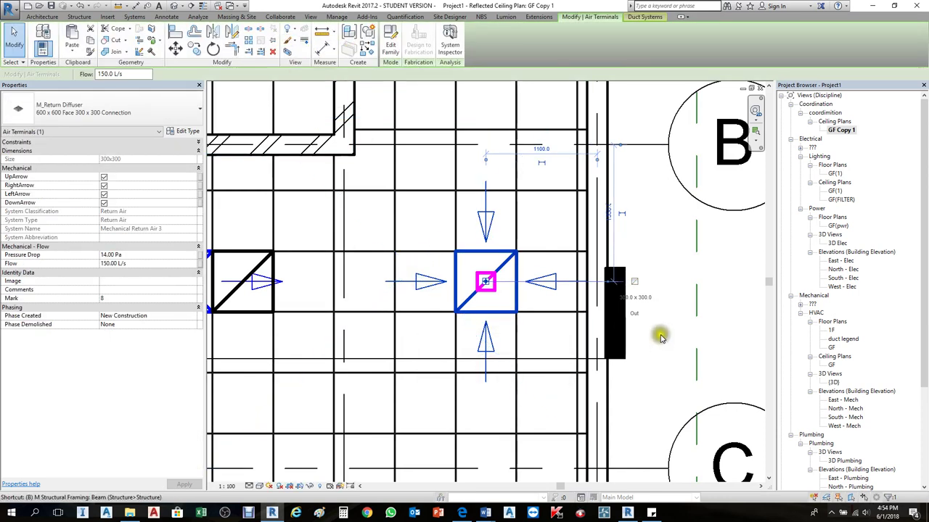
# Step: Section-box the return diffuser in 3D (BX), view it from Front, and select the light fixture
pyautogui.press('x')
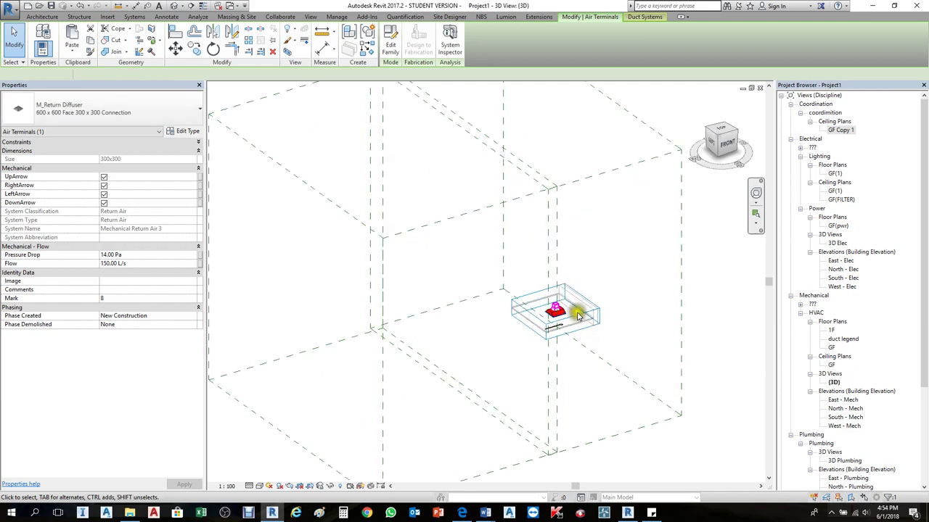
pyautogui.scroll(5, 578, 315)
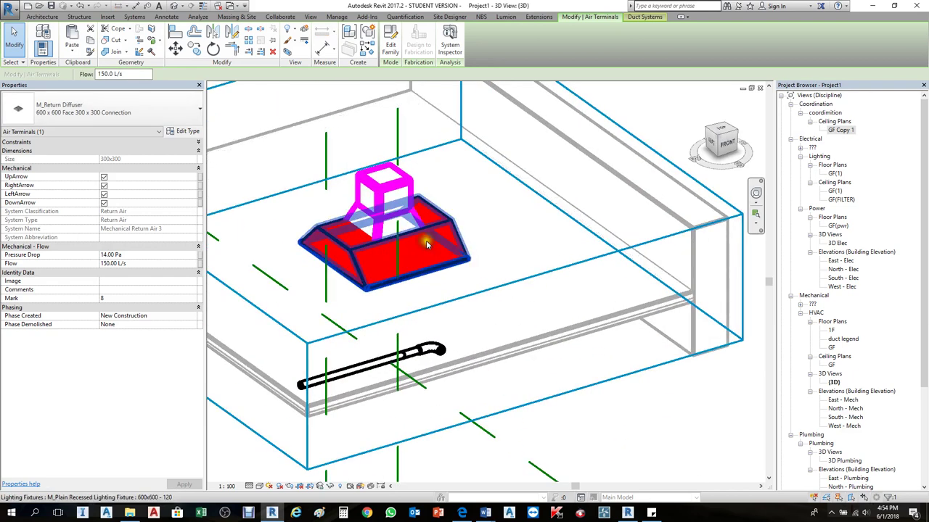
pyautogui.click(725, 141)
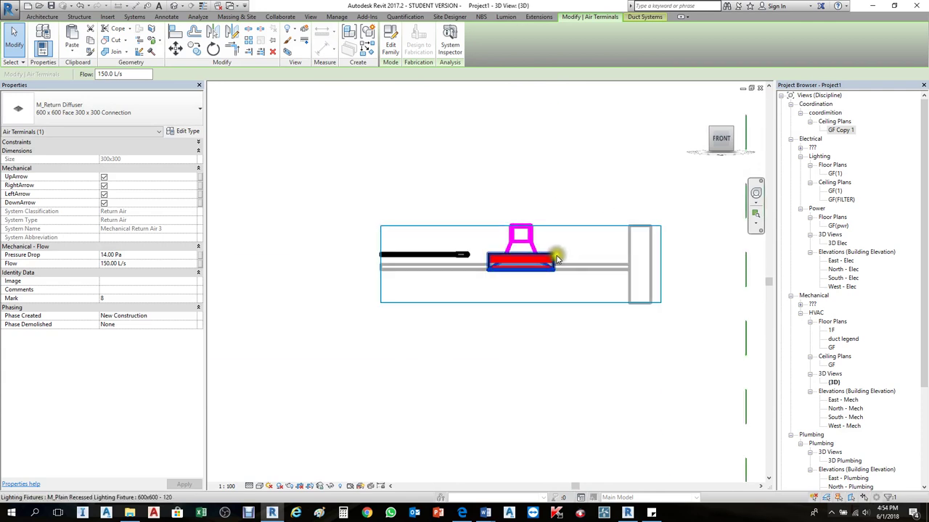
pyautogui.click(562, 267)
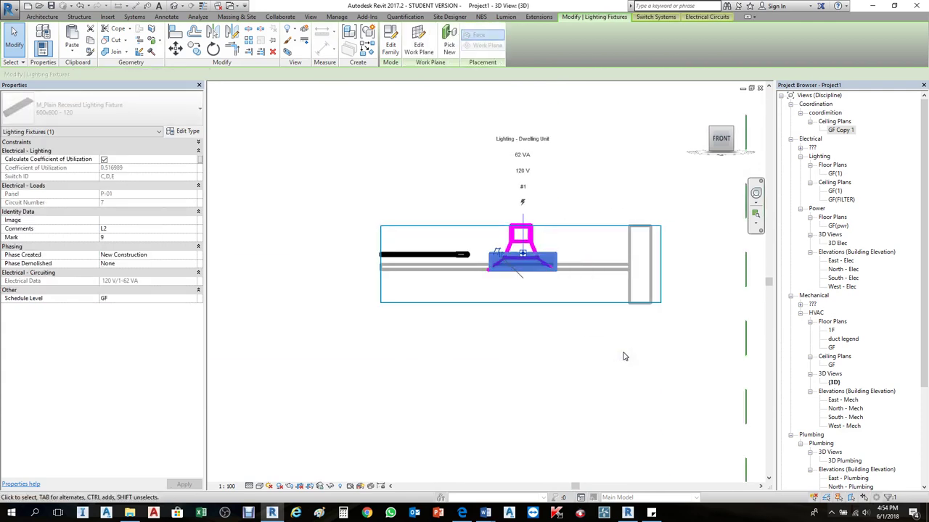
# Step: Nudge the lighting fixture right three times, clear of the diffuser, then return to GF Copy 1
pyautogui.press('Right')
pyautogui.press('Right')
pyautogui.press('Right')
pyautogui.press('Right')
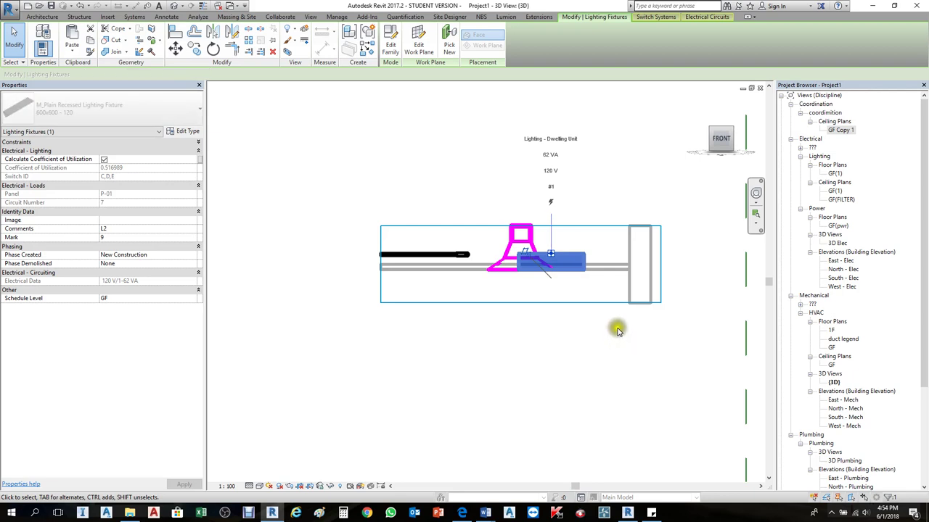
pyautogui.press('Right')
pyautogui.press('Right')
pyautogui.press('Right')
pyautogui.press('Right')
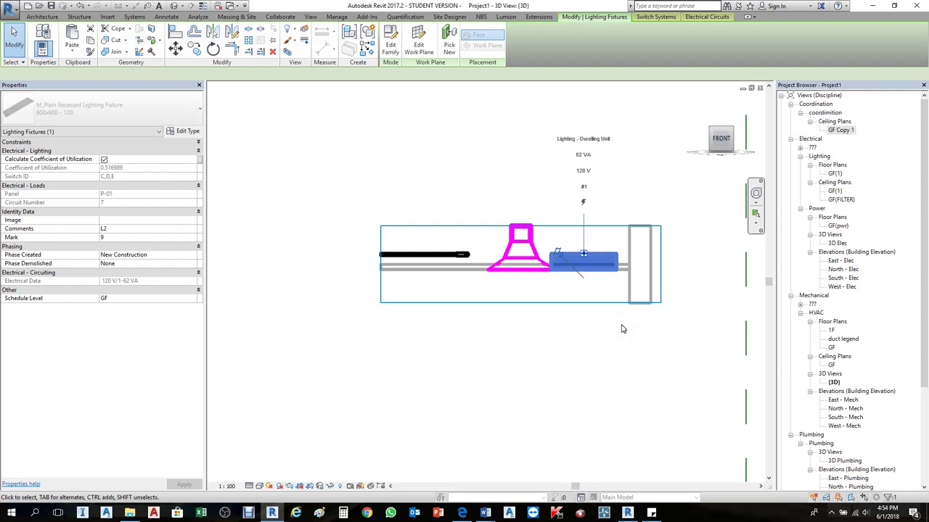
pyautogui.press('Right')
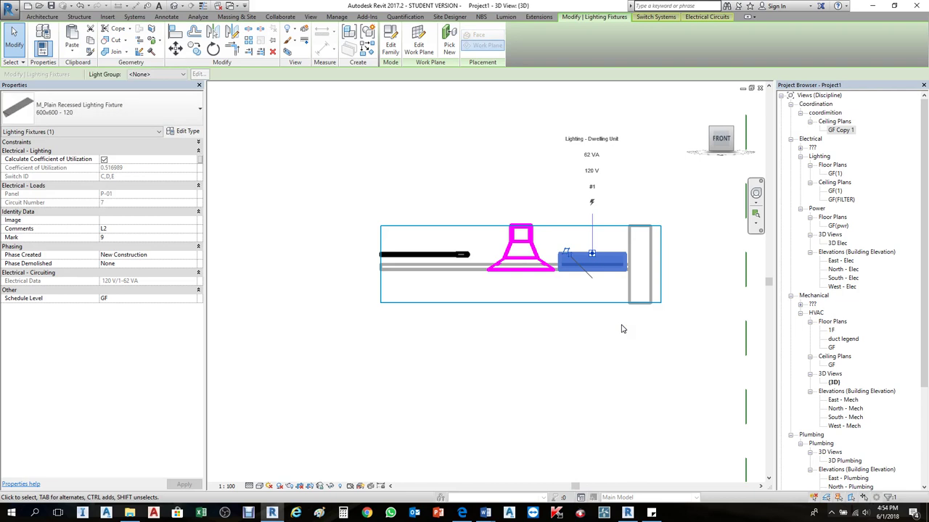
pyautogui.click(607, 341)
pyautogui.hotkey('ctrl', 'Tab')
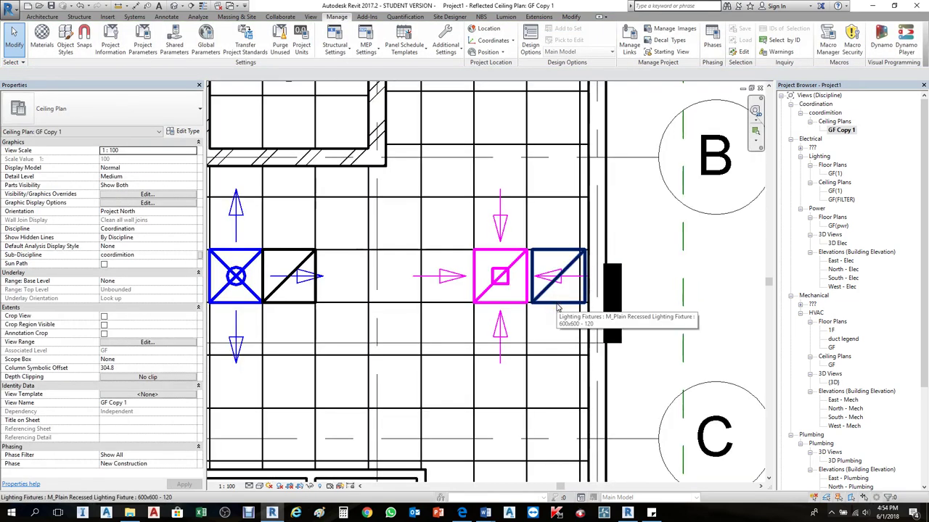
pyautogui.scroll(-5, 573, 307)
pyautogui.scroll(-2, 638, 268)
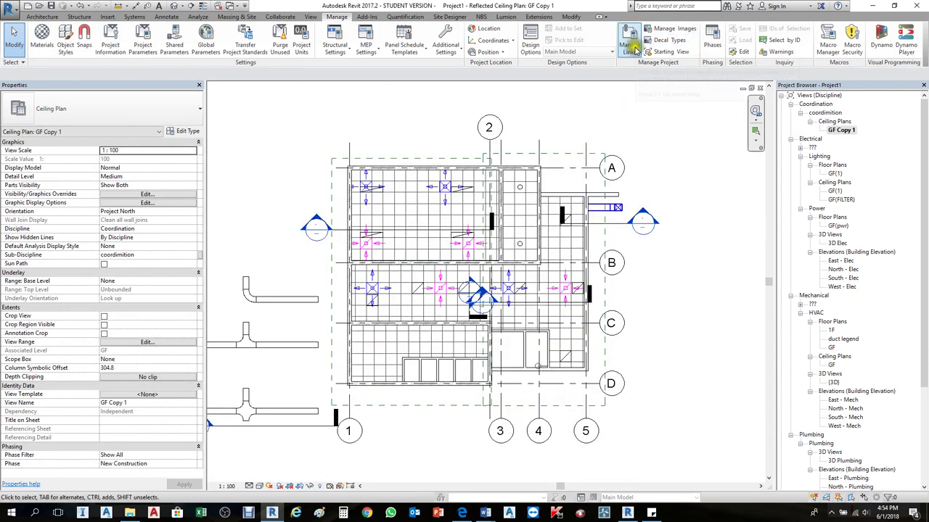
# Step: Run a new interference check between Air Terminals and Lighting Fixtures
pyautogui.click(280, 16)
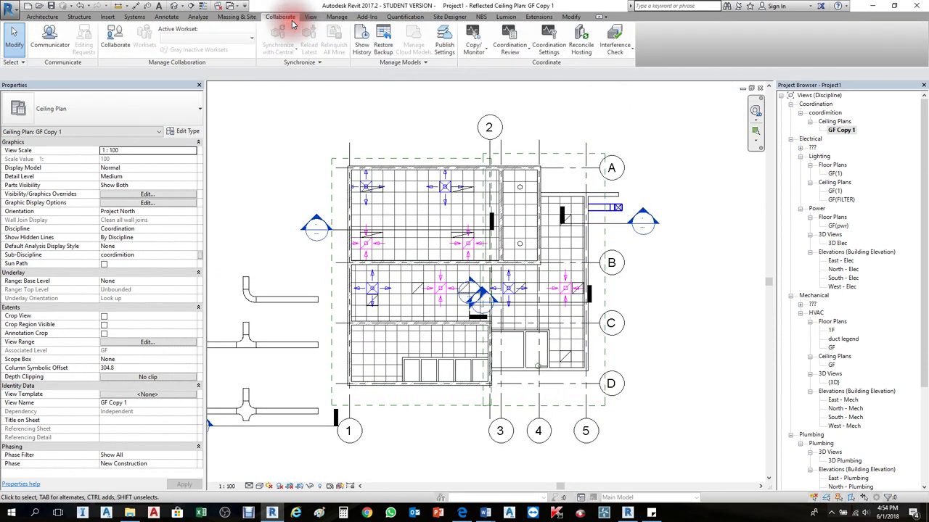
pyautogui.click(614, 44)
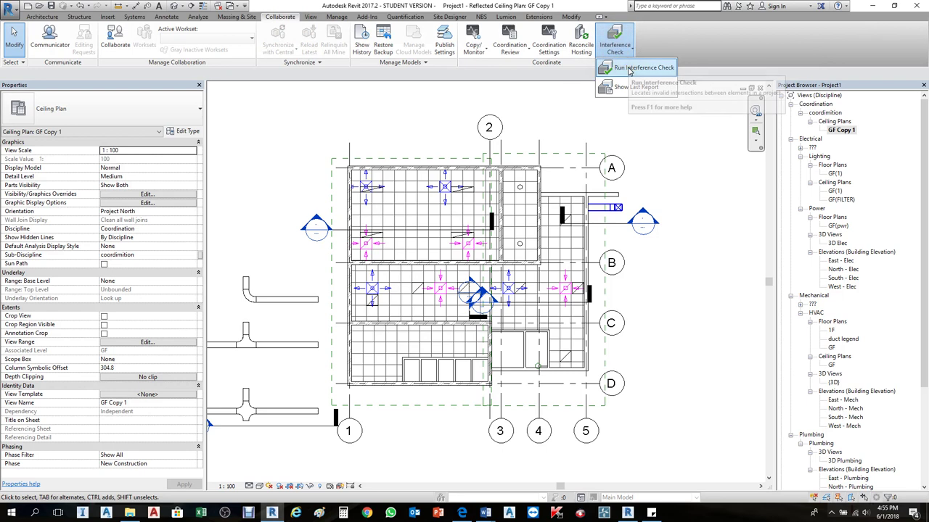
pyautogui.click(628, 69)
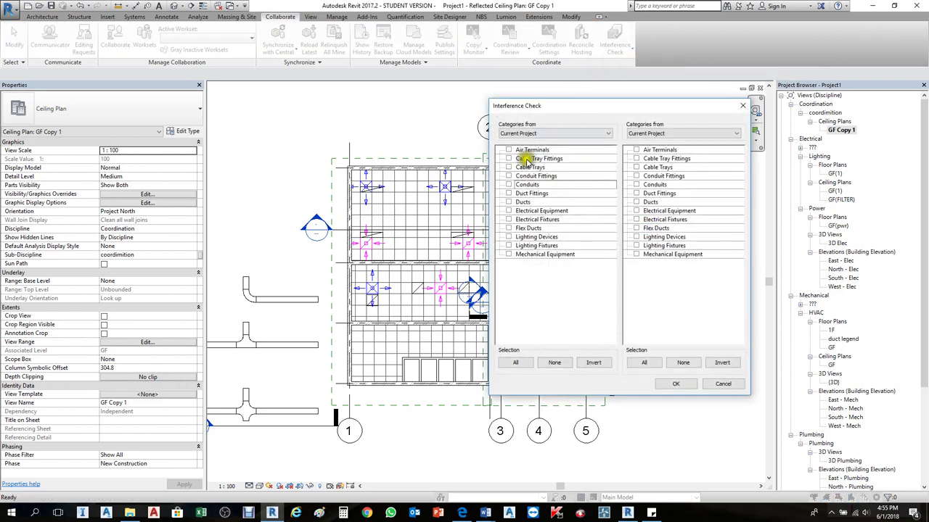
pyautogui.click(510, 150)
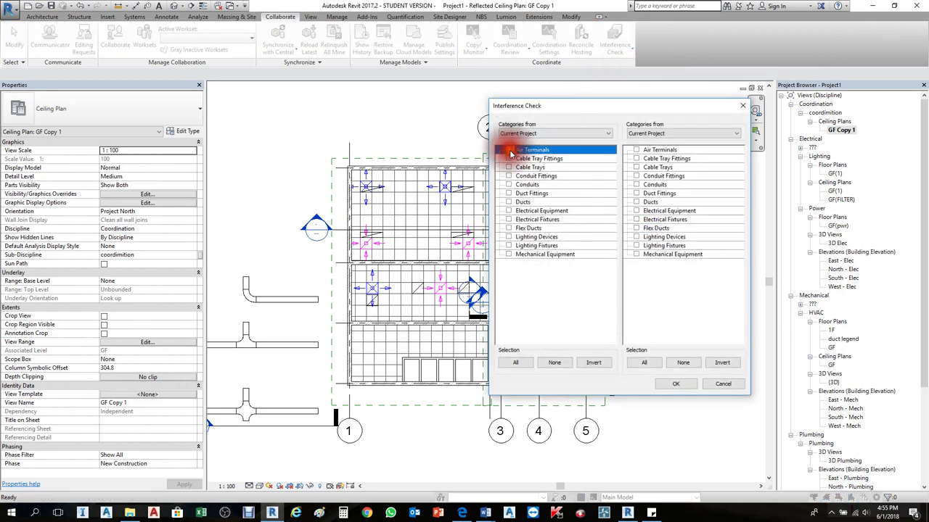
pyautogui.click(637, 247)
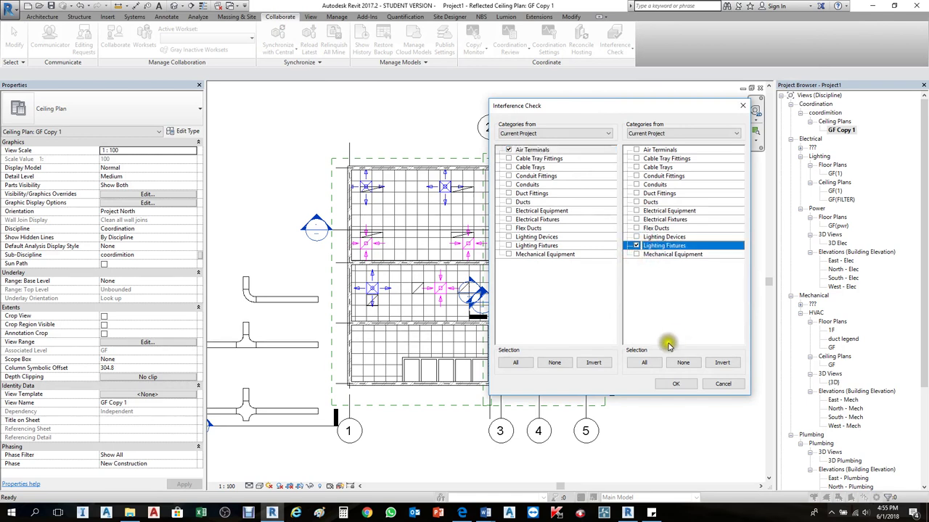
pyautogui.click(675, 385)
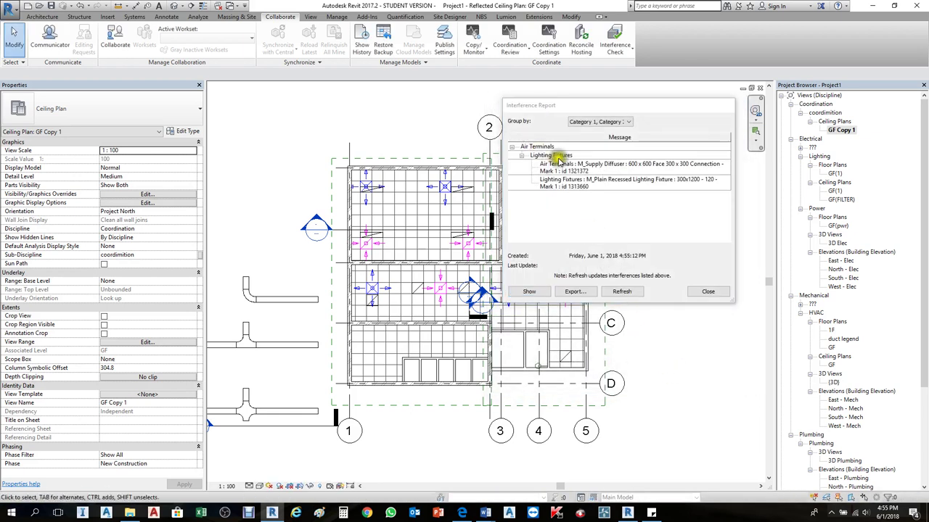
# Step: Highlight the single remaining diffuser 1321372 clash in the plan, then close the report
pyautogui.click(522, 157)
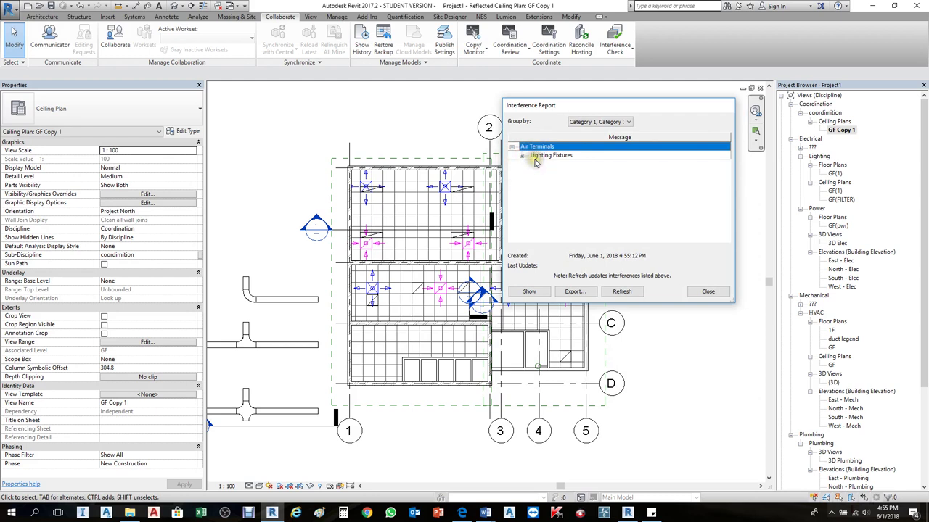
pyautogui.click(547, 156)
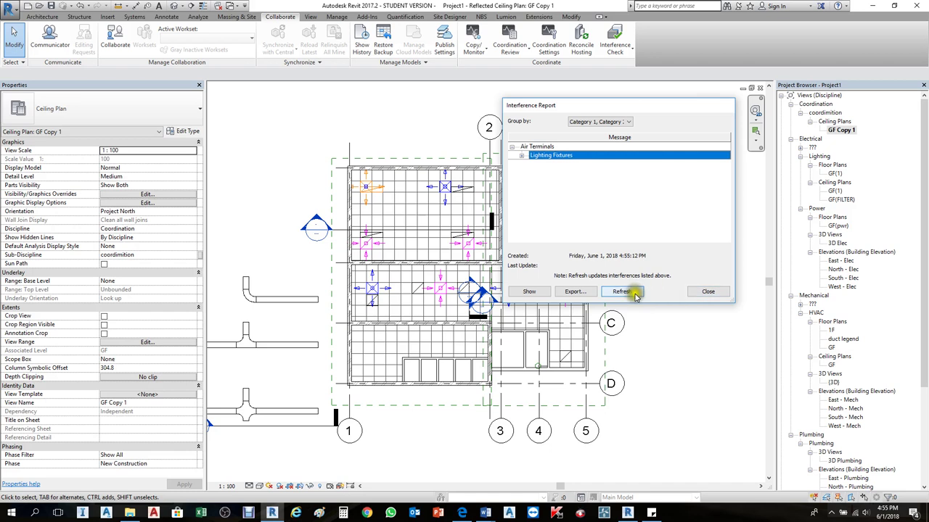
pyautogui.click(707, 291)
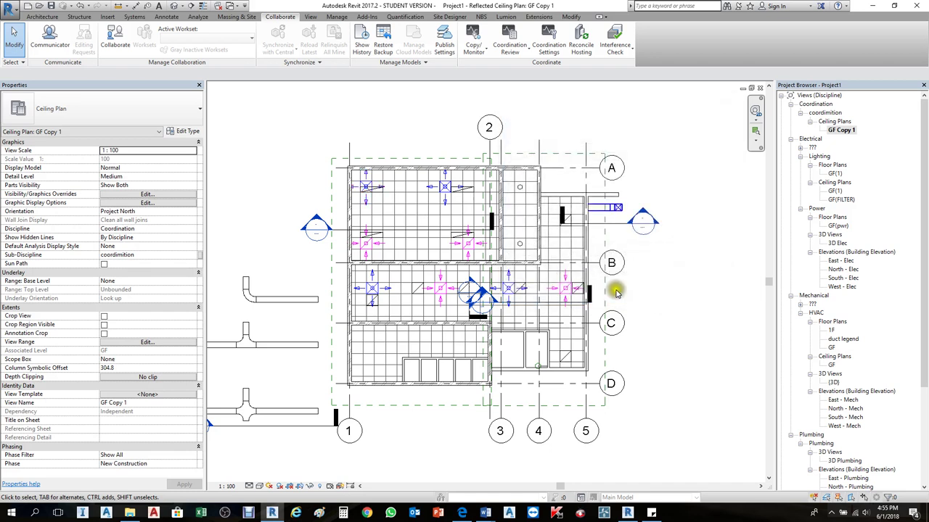
pyautogui.scroll(3, 449, 283)
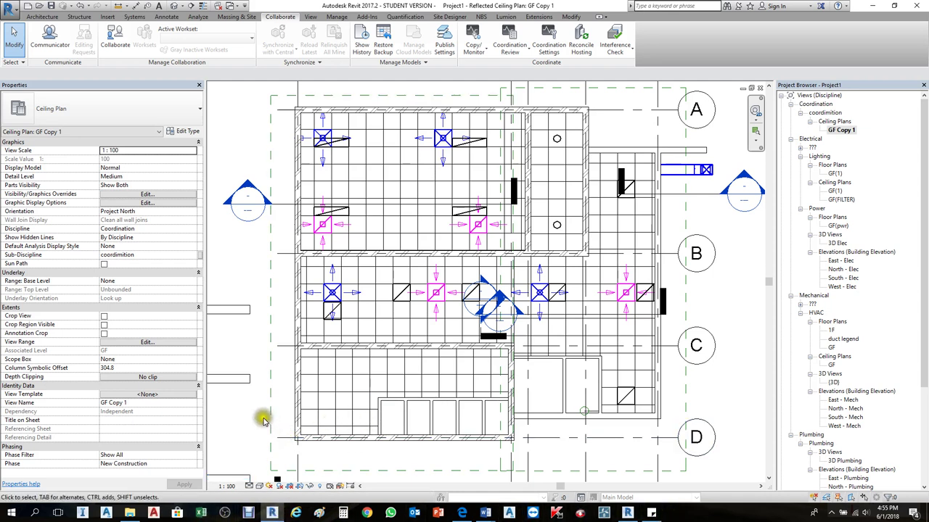
pyautogui.click(560, 315)
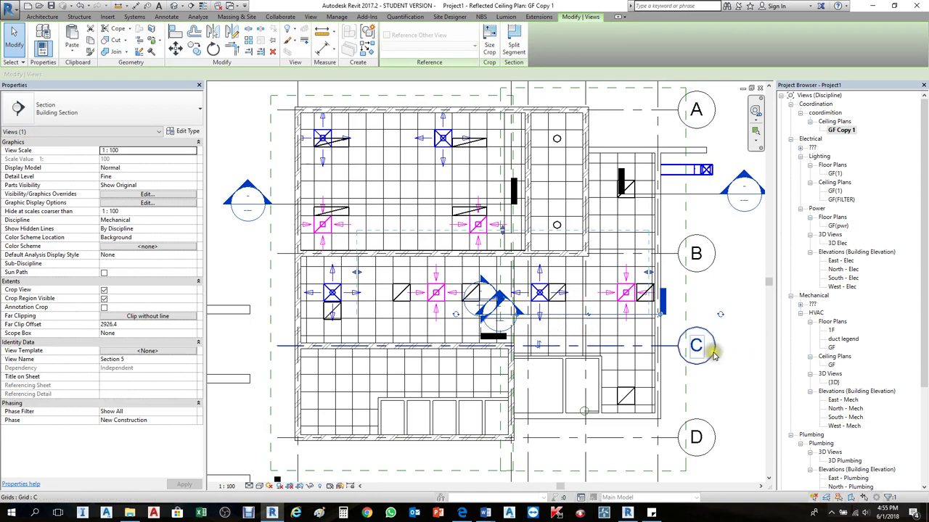
pyautogui.press('Escape')
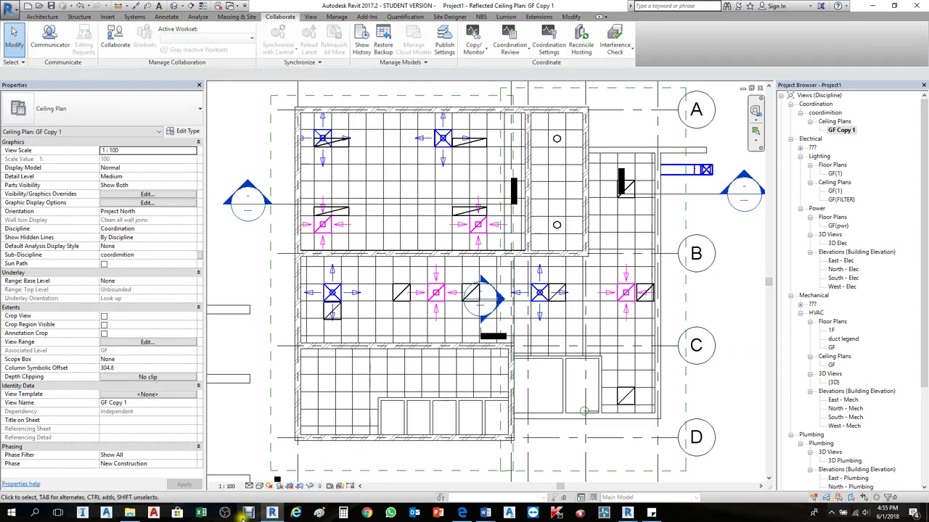